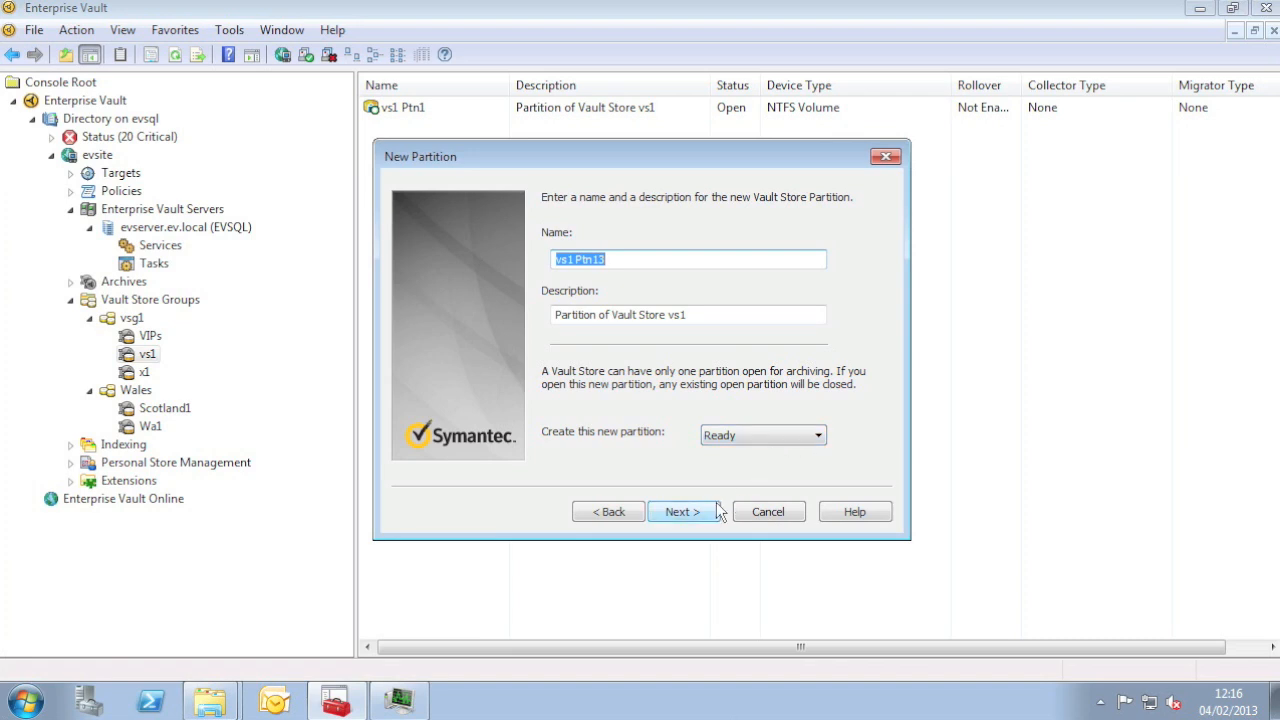
- Place the new Ready partition vs1 Ptn13 on NTFS volume E: and skip the connectivity test
click(678, 512)
click(675, 512)
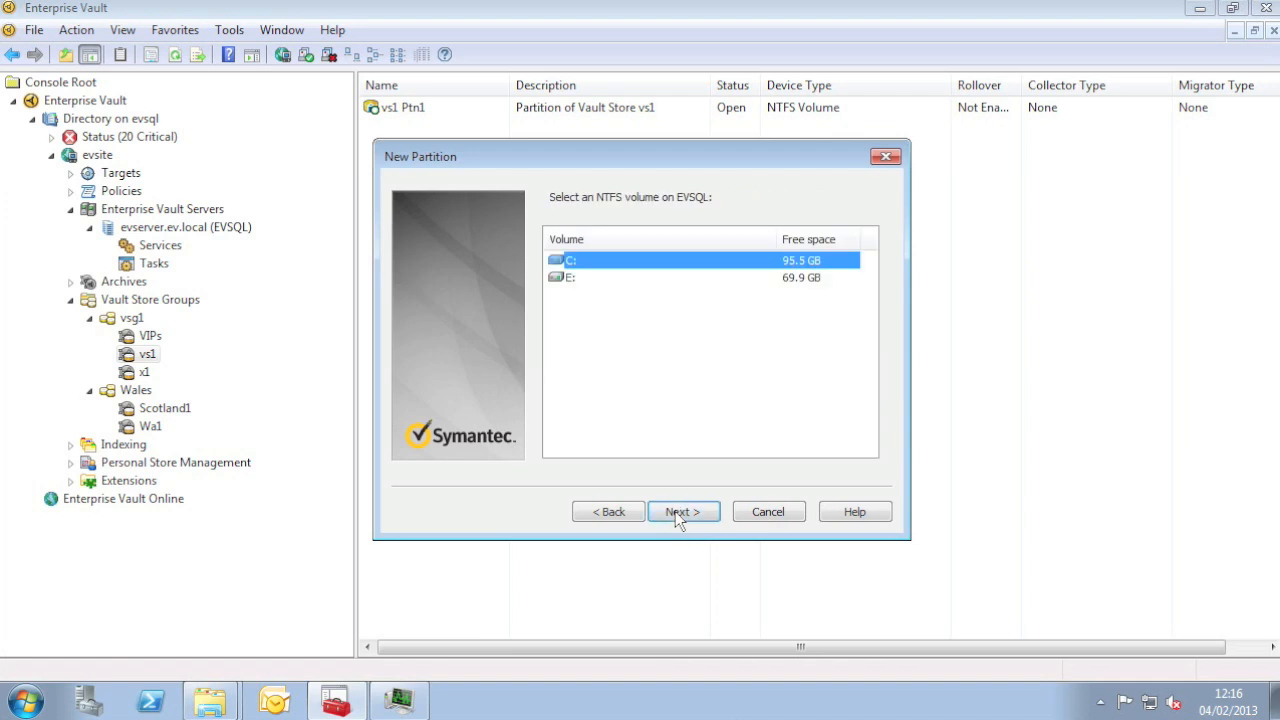
click(666, 278)
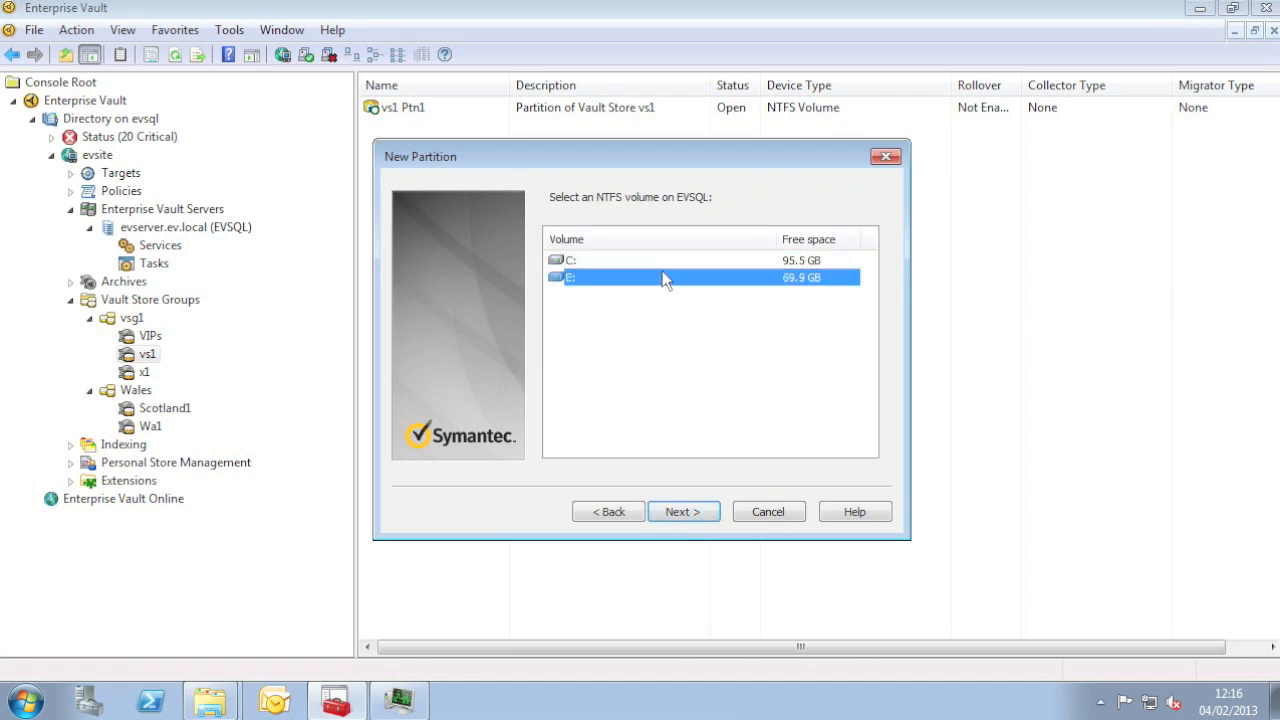
click(677, 511)
click(678, 511)
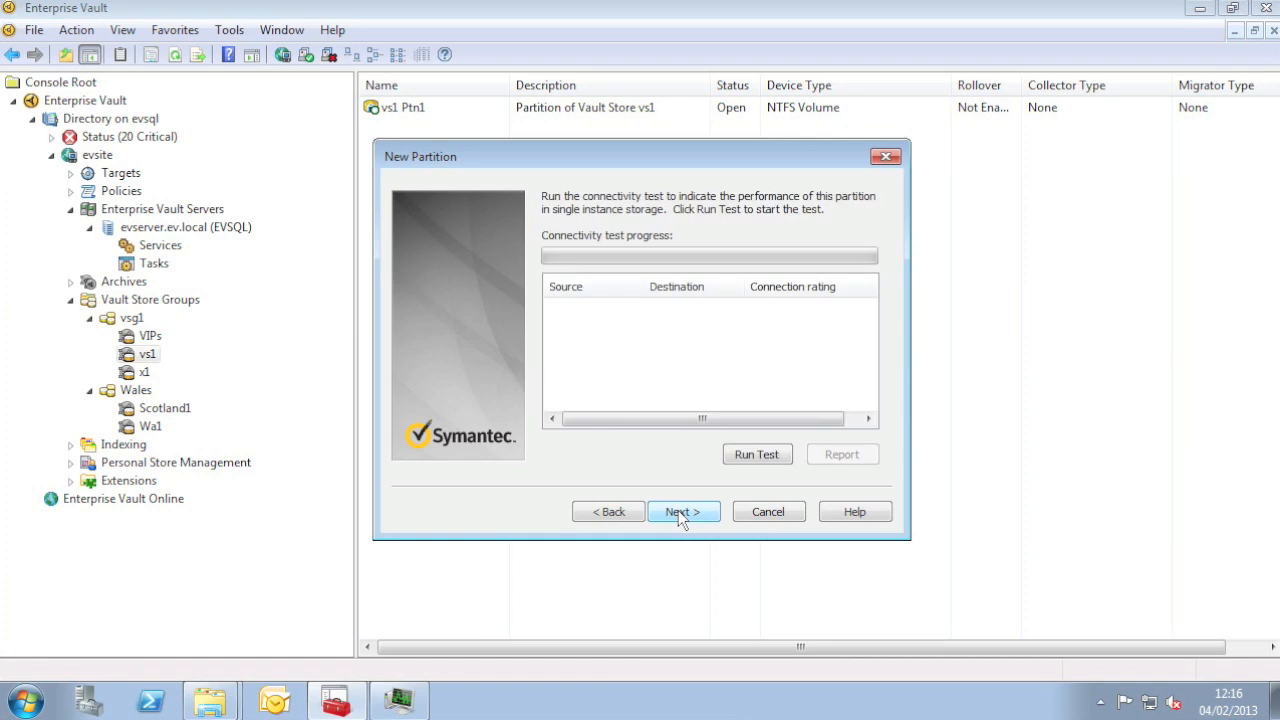
click(678, 510)
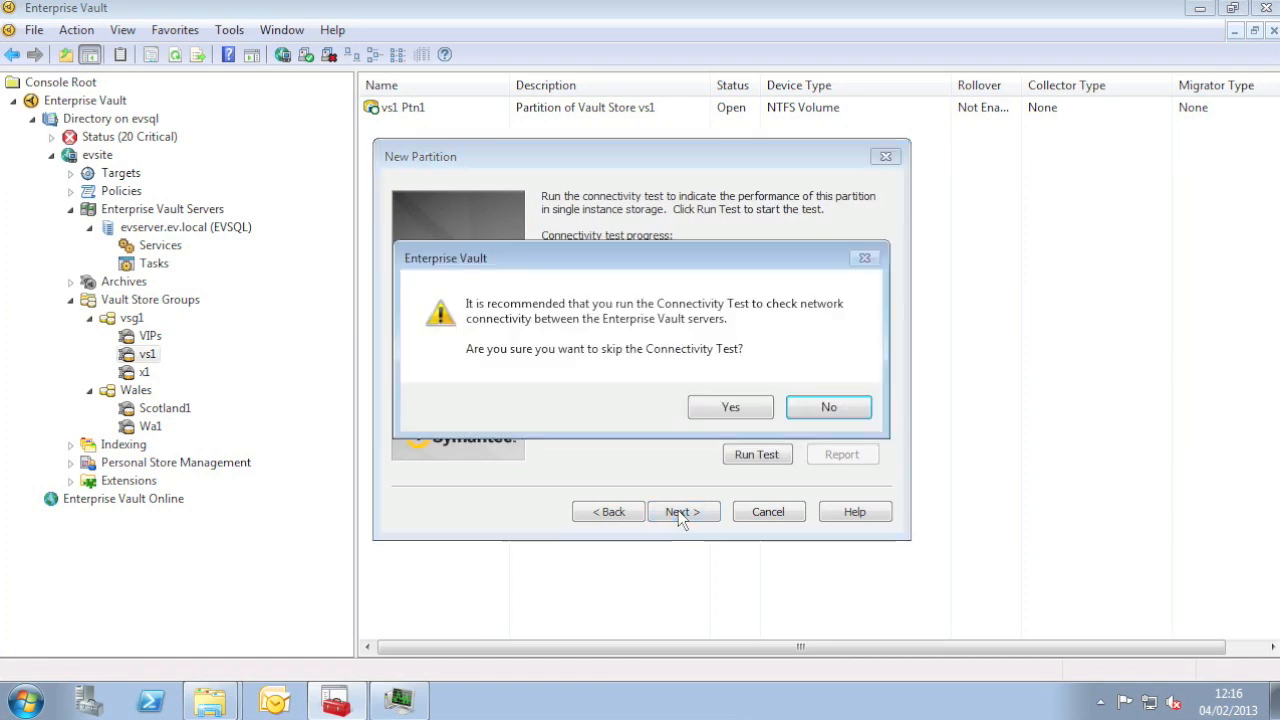
click(703, 418)
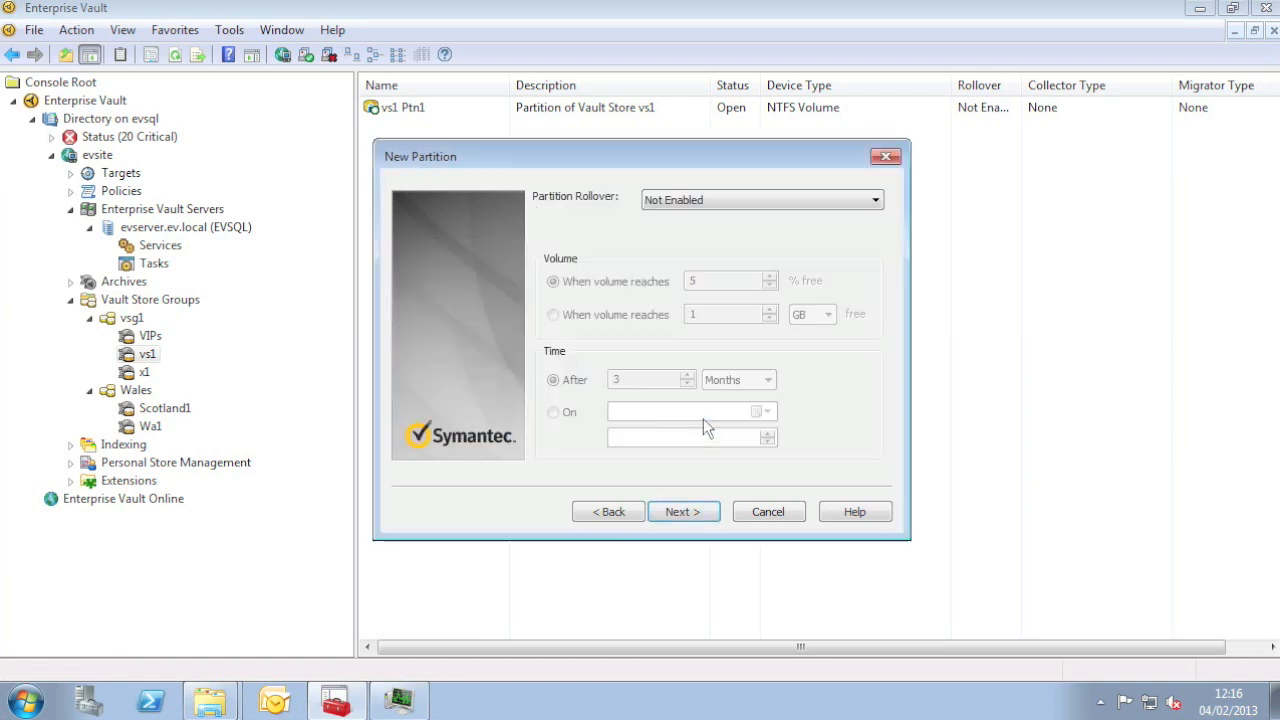
- Finish creating the partition with rollover Not Enabled and the archive attribute as the check for secured items
click(684, 511)
click(684, 511)
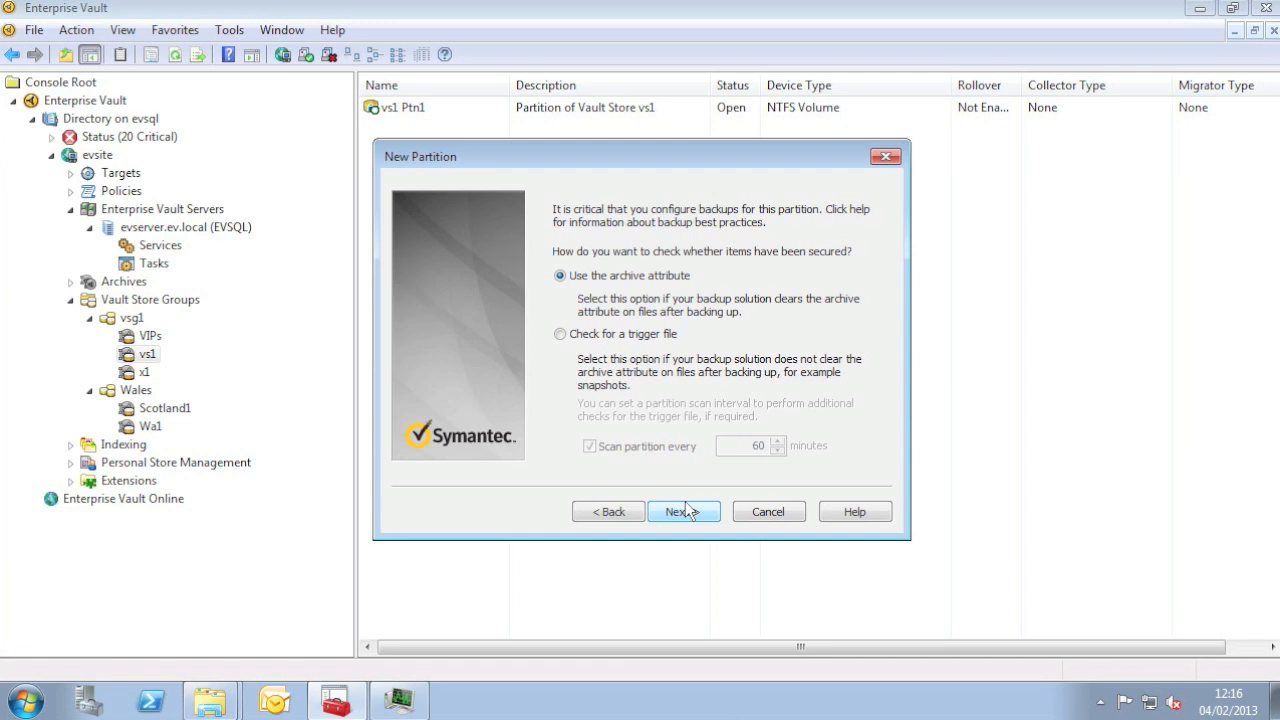
click(686, 511)
click(686, 511)
click(686, 511)
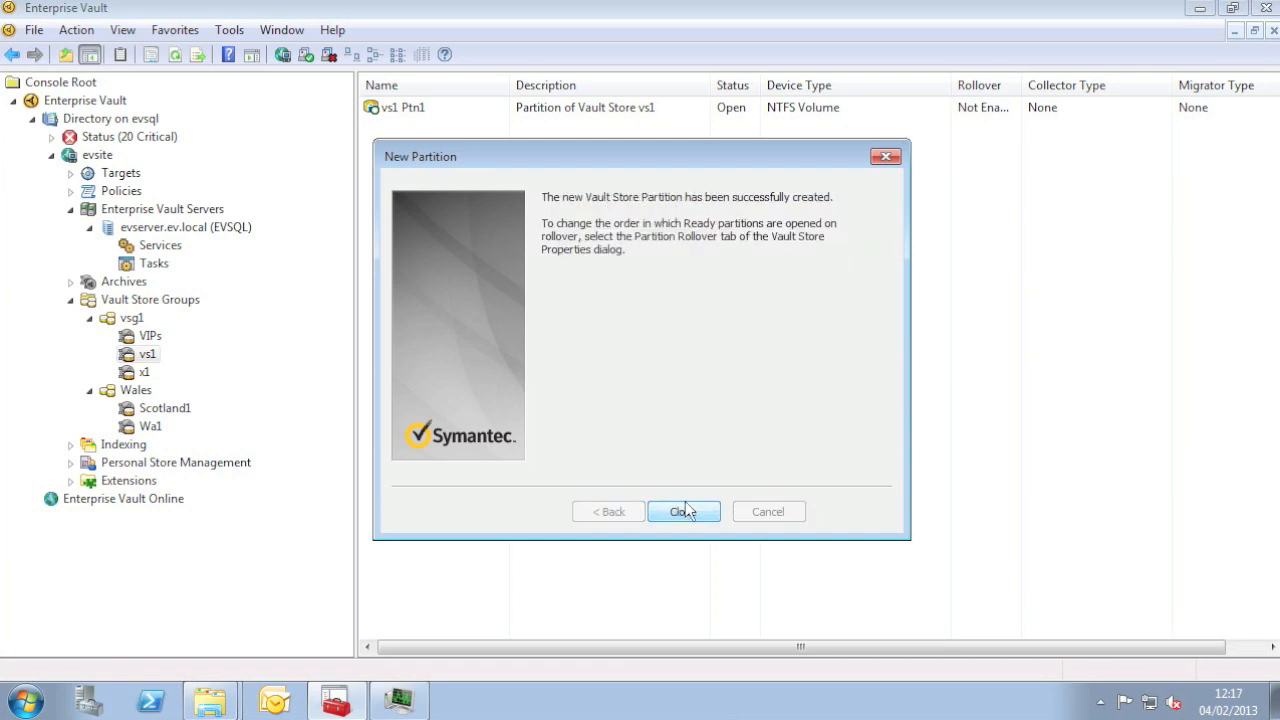
click(684, 511)
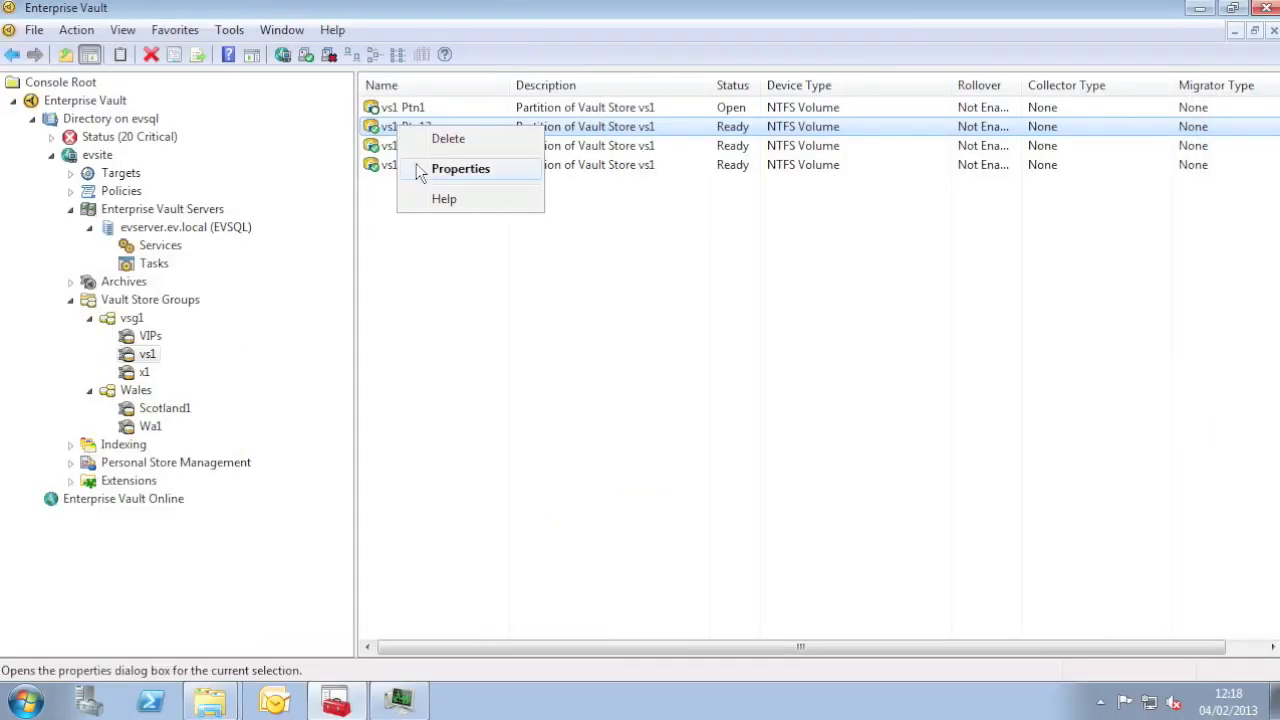
- Enable time-based rollover for partition vs1 Ptn13, set to occur on 01/03/2013
click(420, 170)
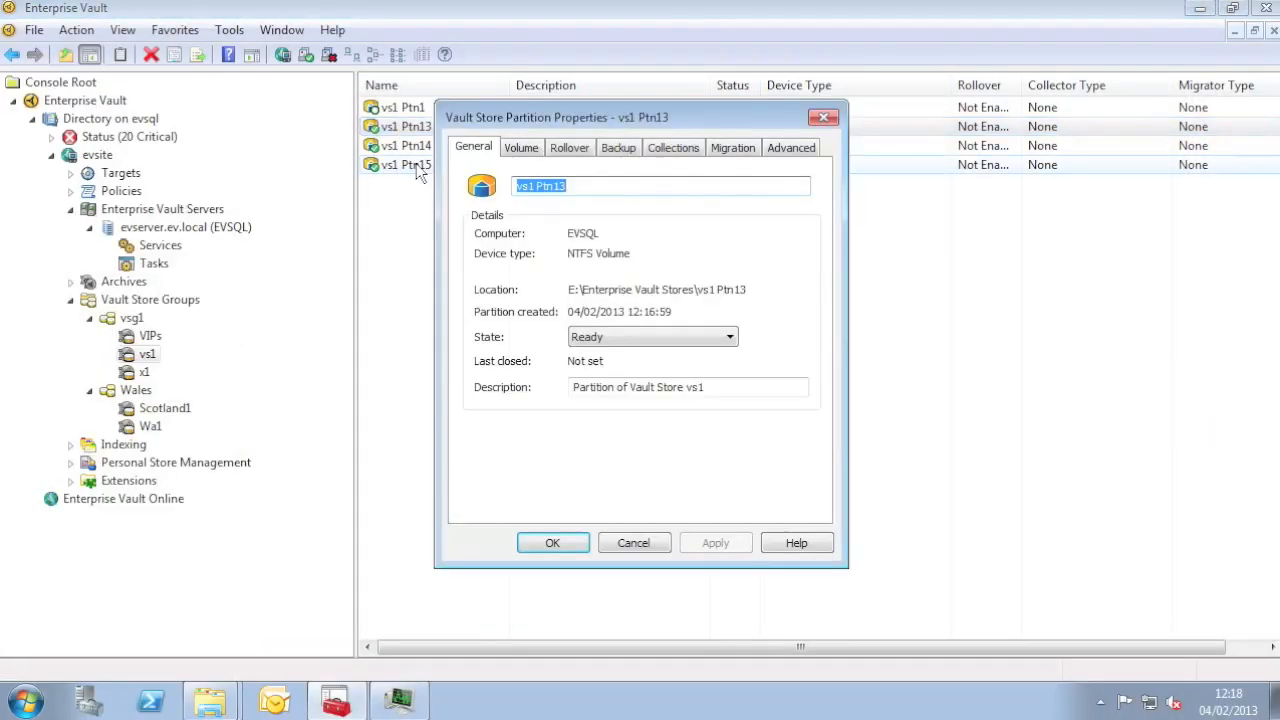
click(564, 150)
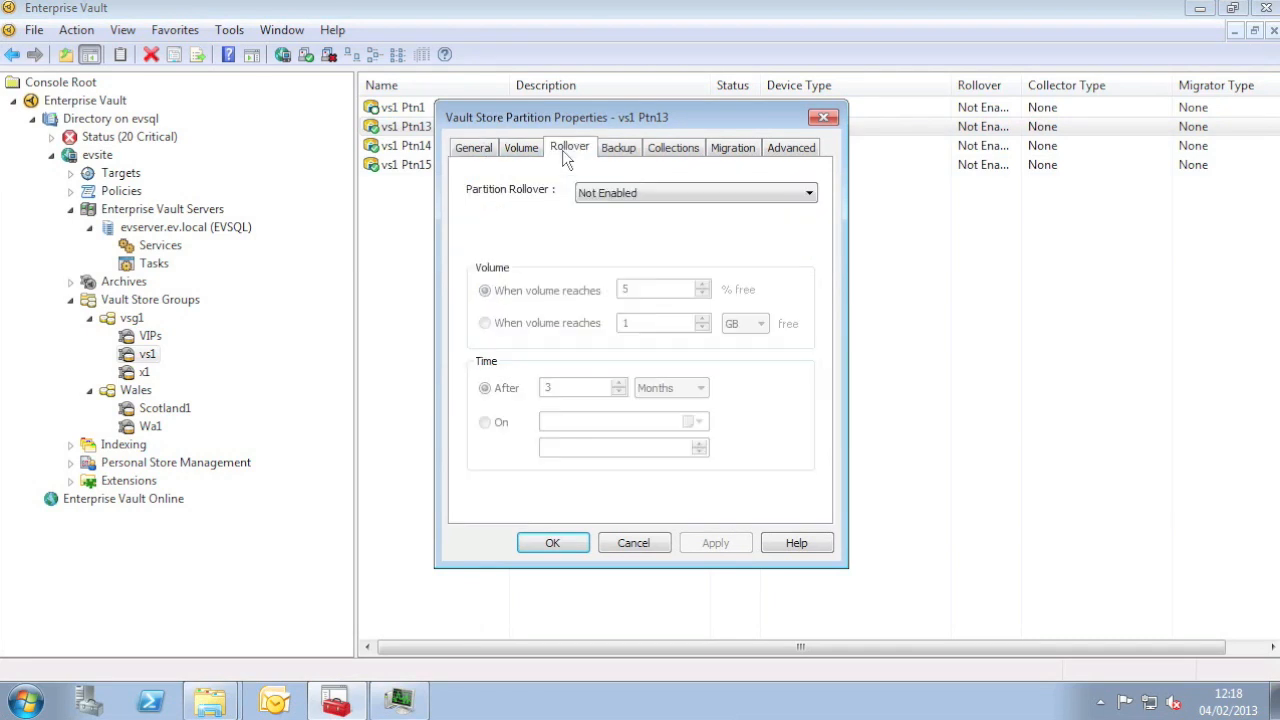
click(630, 193)
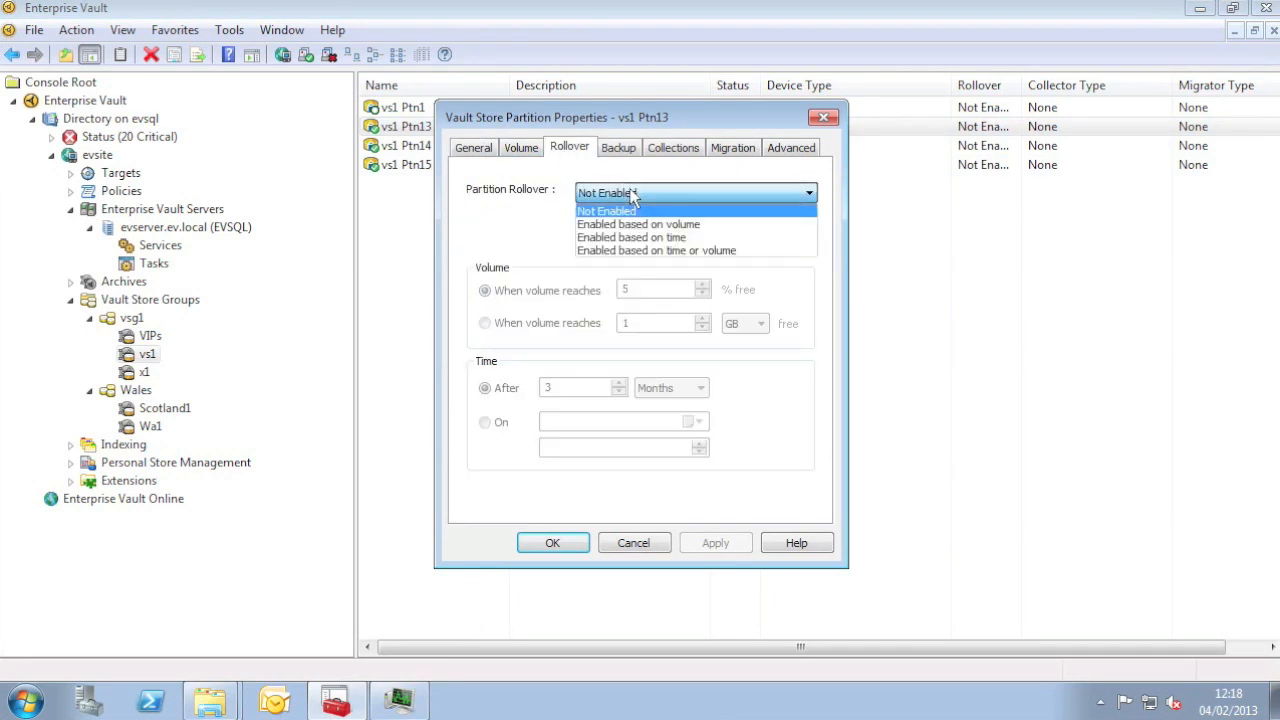
click(757, 241)
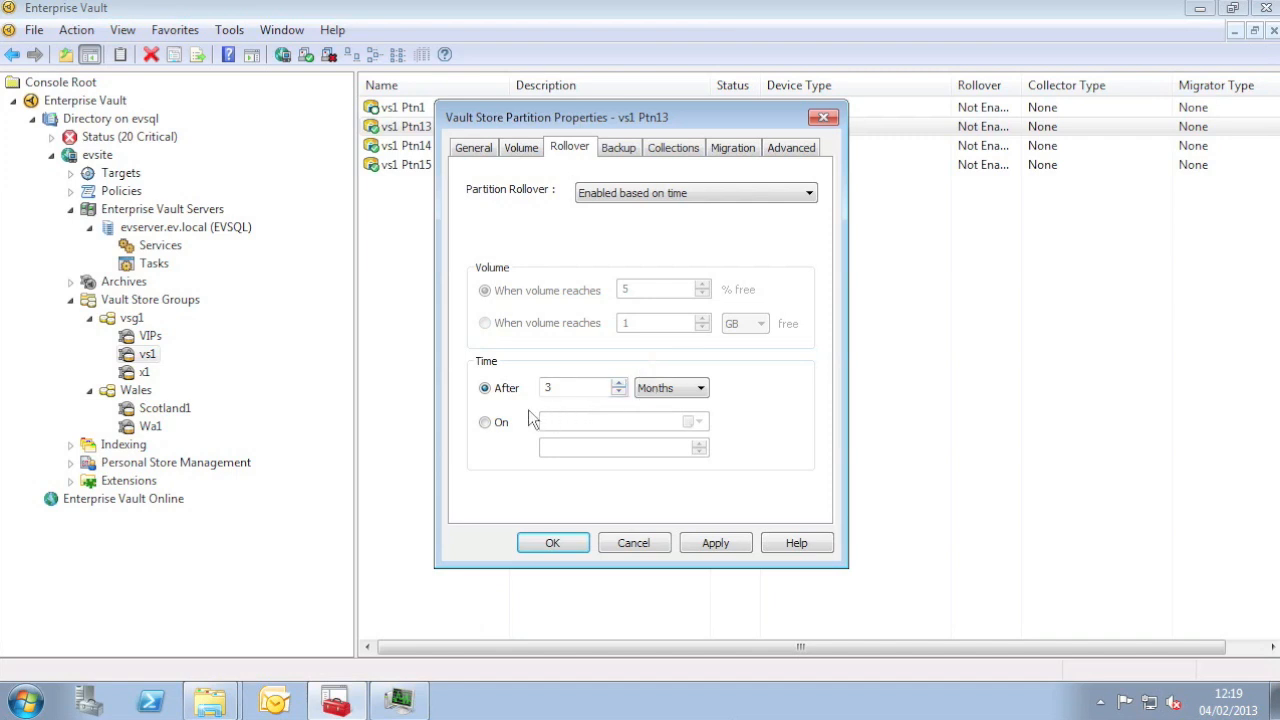
click(503, 421)
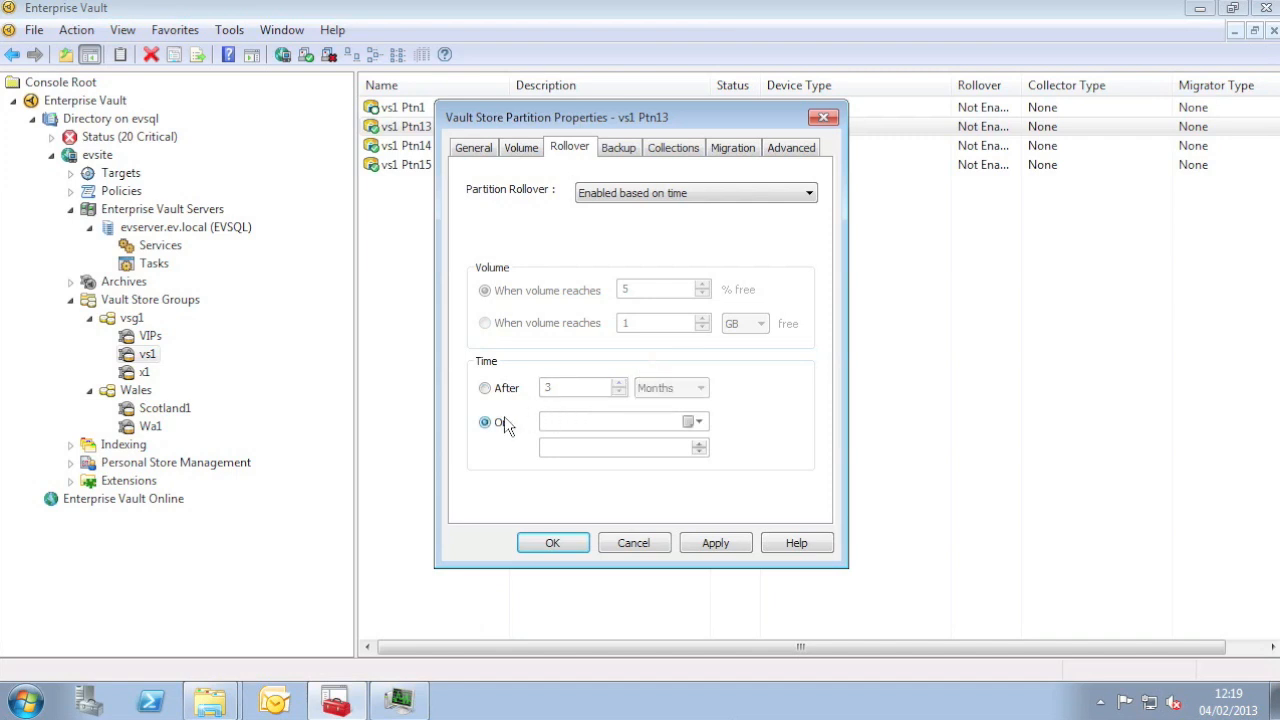
click(705, 421)
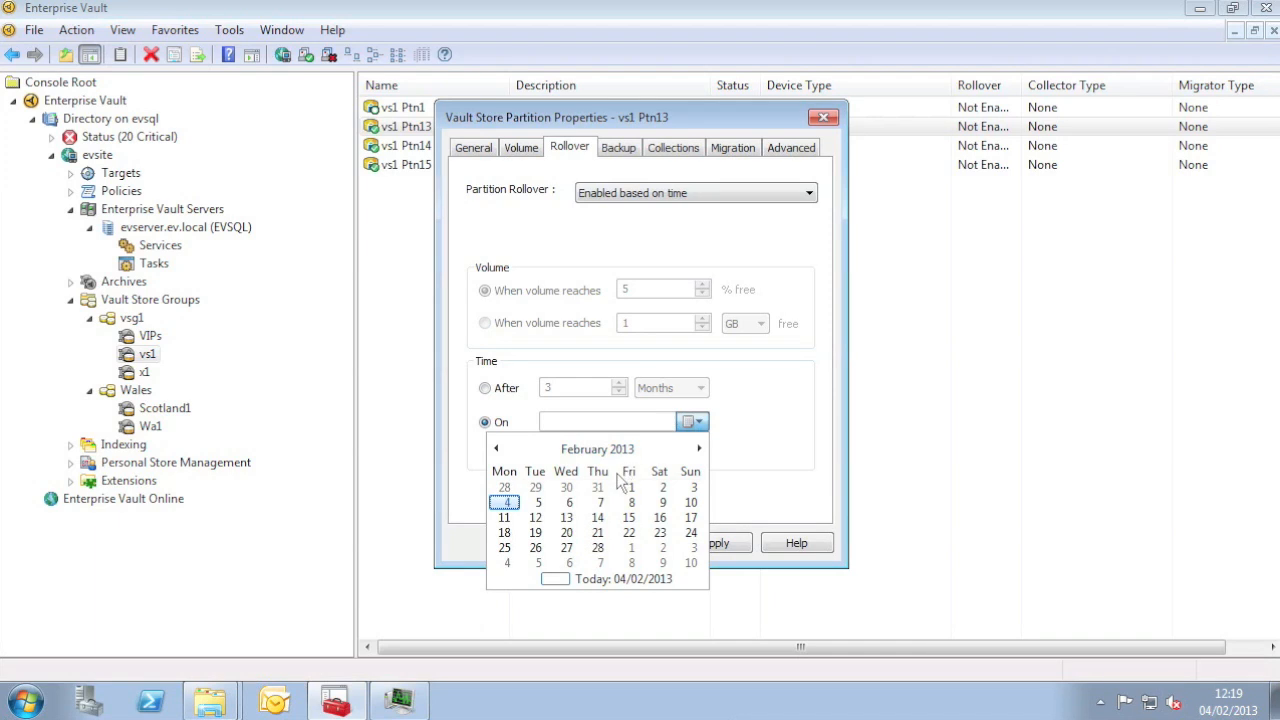
click(630, 548)
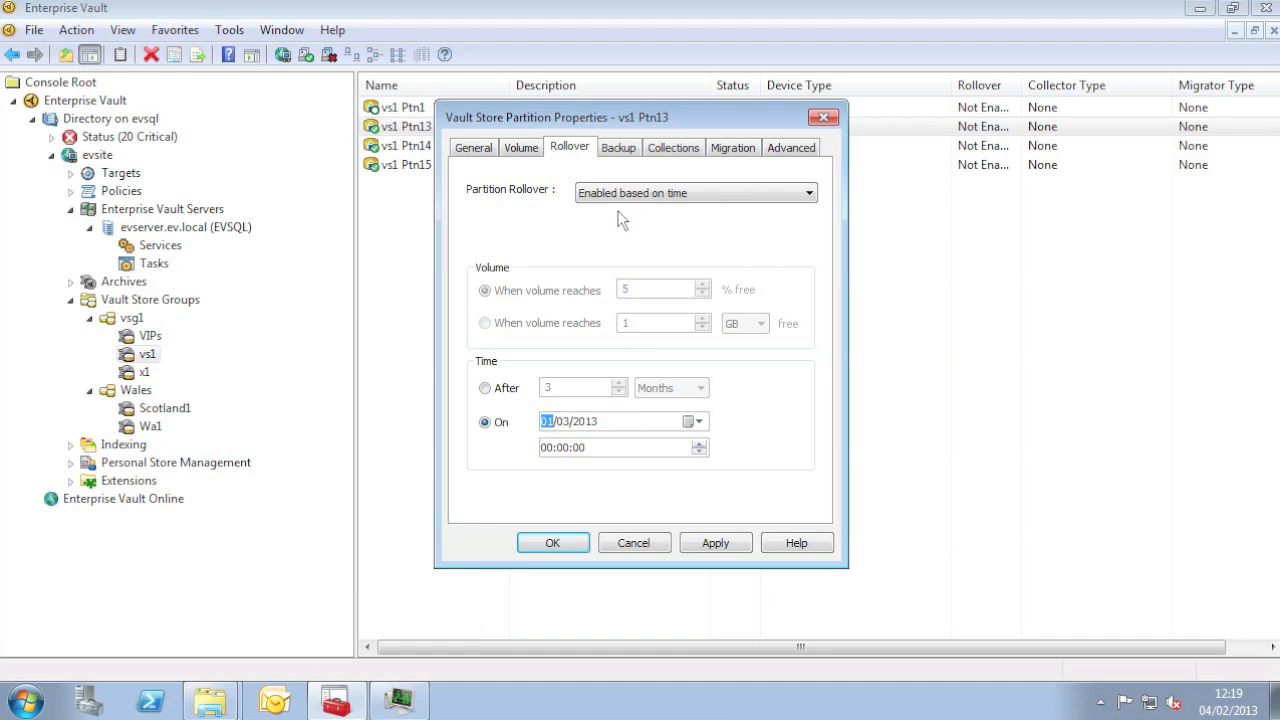
- Try volume-based rollover for vs1 Ptn13, triggered when the volume reaches 50 GB free
click(577, 195)
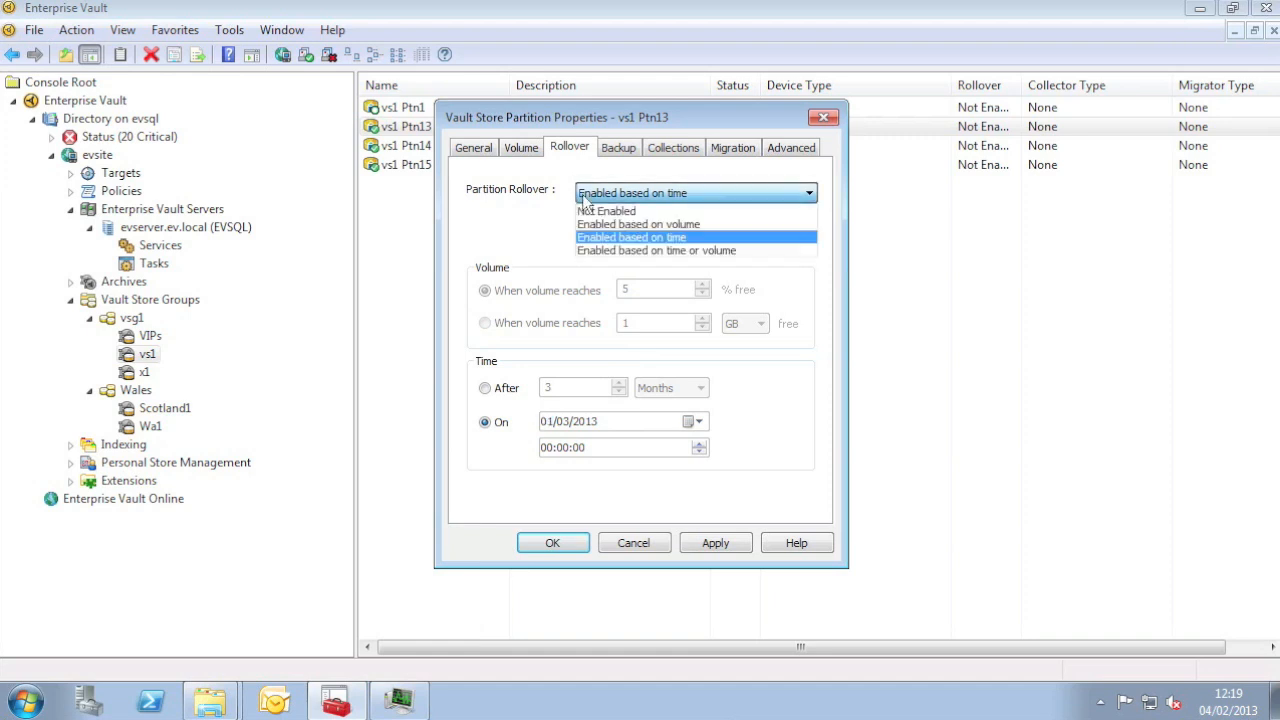
click(630, 226)
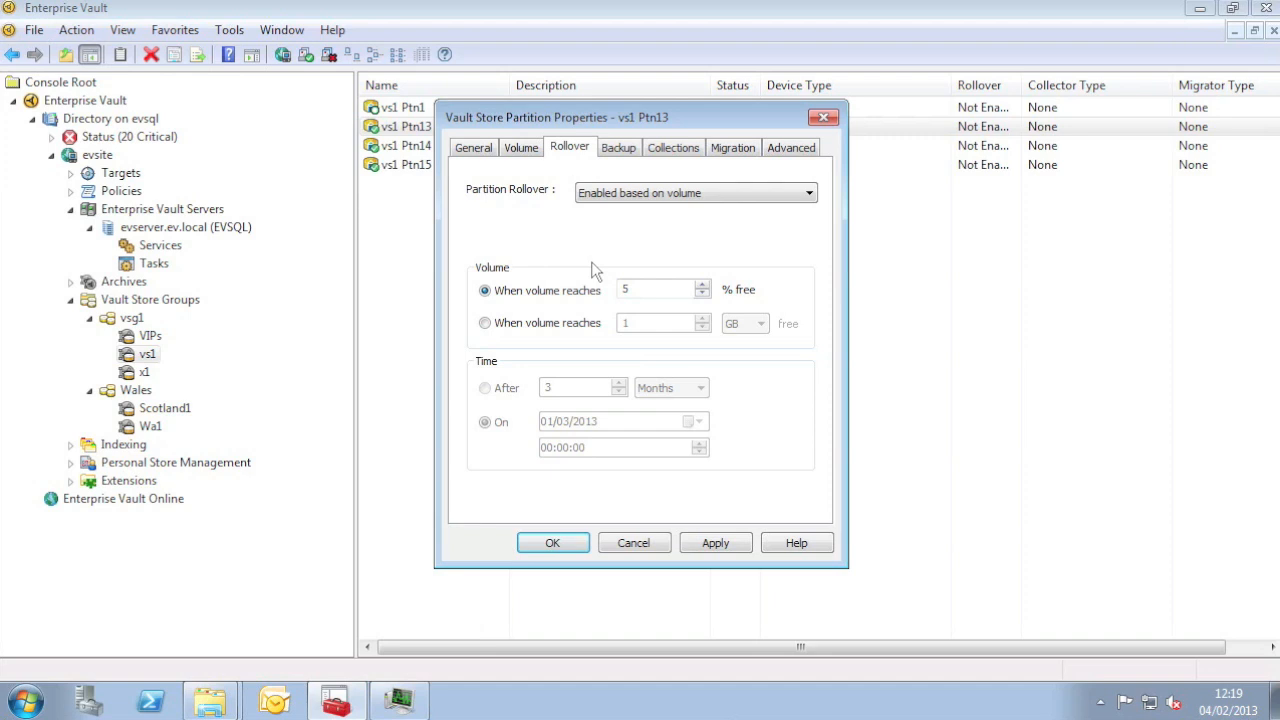
click(595, 323)
double_click(622, 322)
text(50)
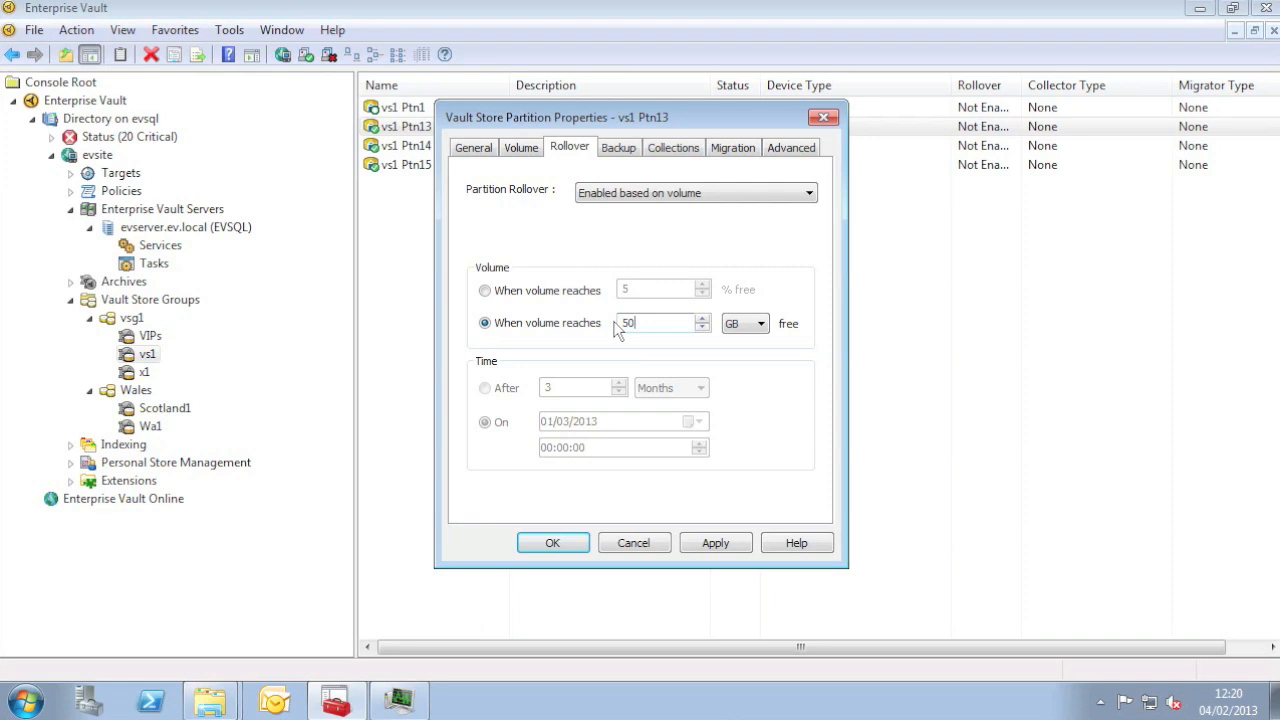
- Set the rollover of vs1 Ptn13 to Enabled based on time and save the partition properties
click(617, 193)
click(617, 234)
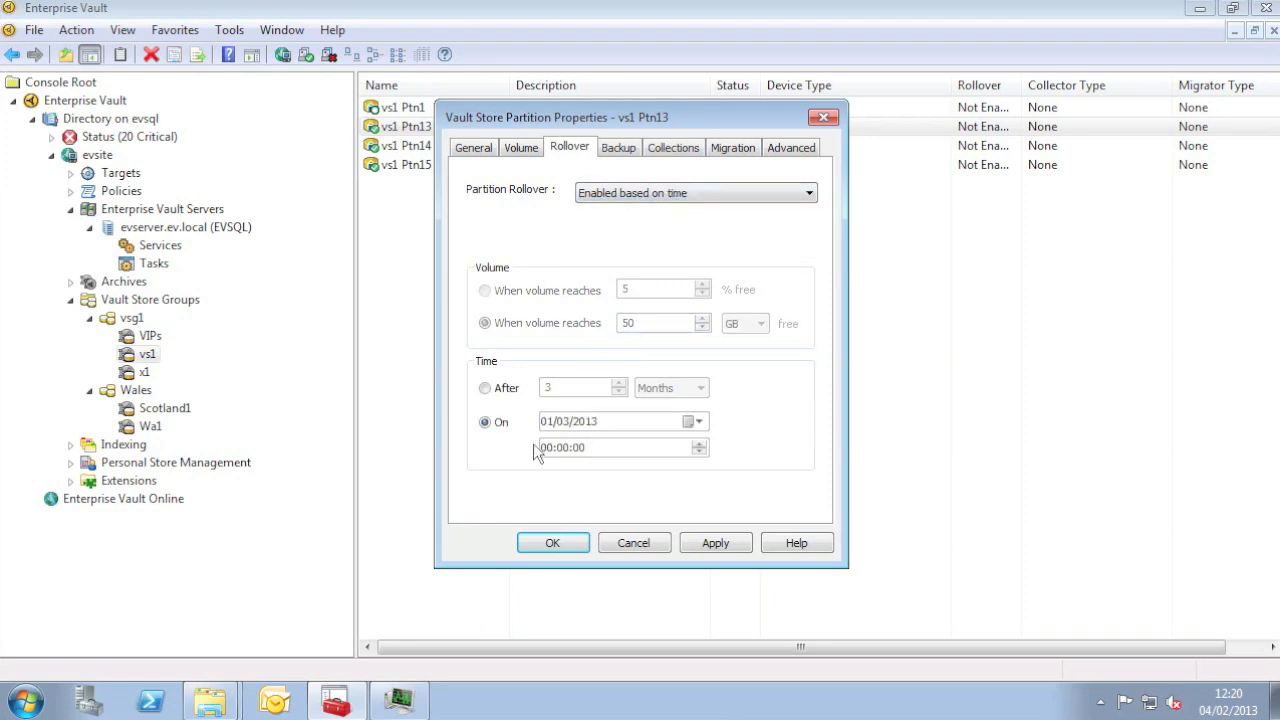
click(552, 543)
- Set the rollover of partition vs1 Ptn14 to Enabled based on time and save its properties
right_click(569, 145)
click(617, 189)
click(569, 147)
click(617, 193)
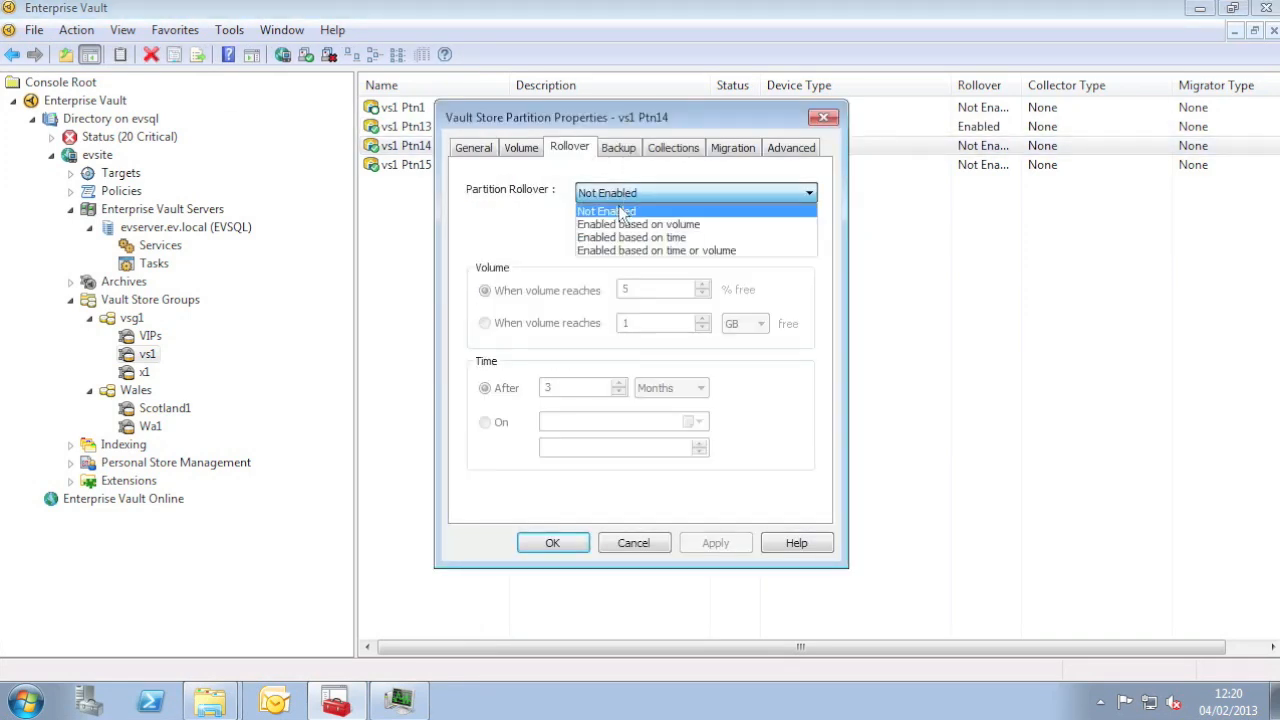
click(617, 234)
click(552, 543)
- Set the rollover of partition vs1 Ptn15 to Enabled based on time, after 3 months, and save its properties
double_click(597, 166)
click(569, 147)
click(617, 193)
click(610, 222)
click(617, 193)
click(610, 234)
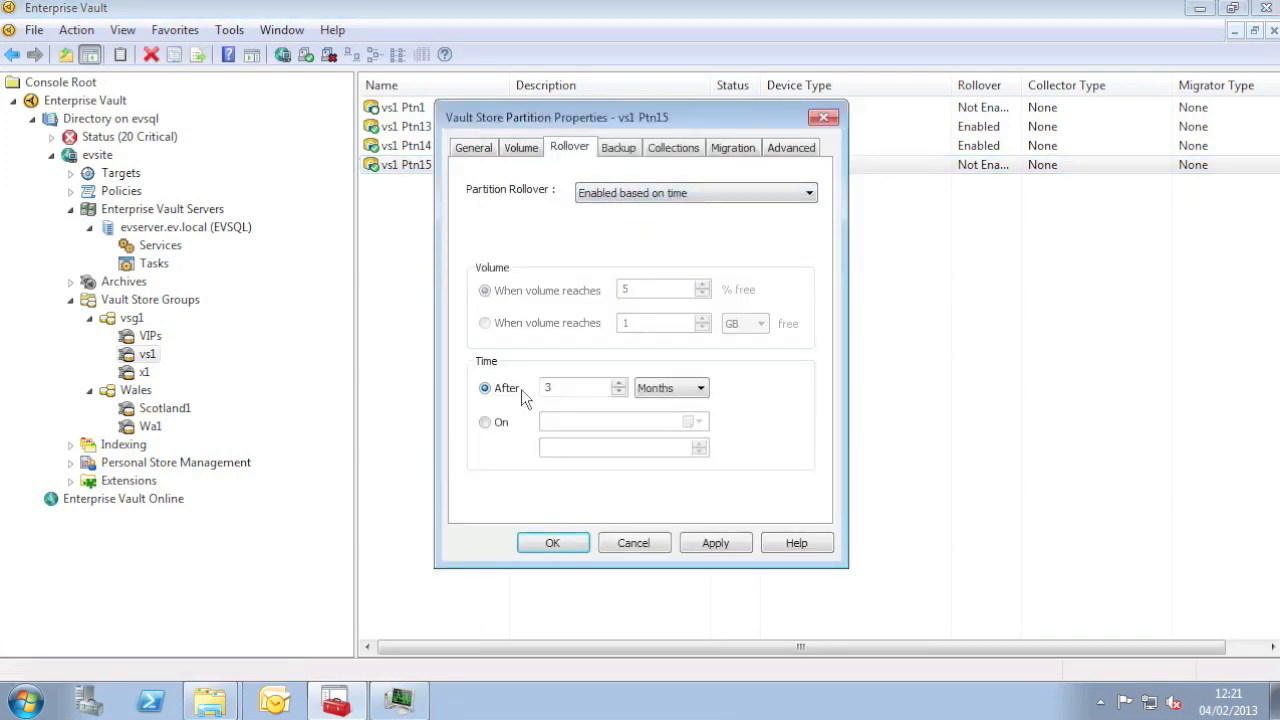
key(Return)
- Try moving vs1 Ptn15 ahead of vs1 Ptn14 in the rollover order of vault store vs1
right_click(148, 354)
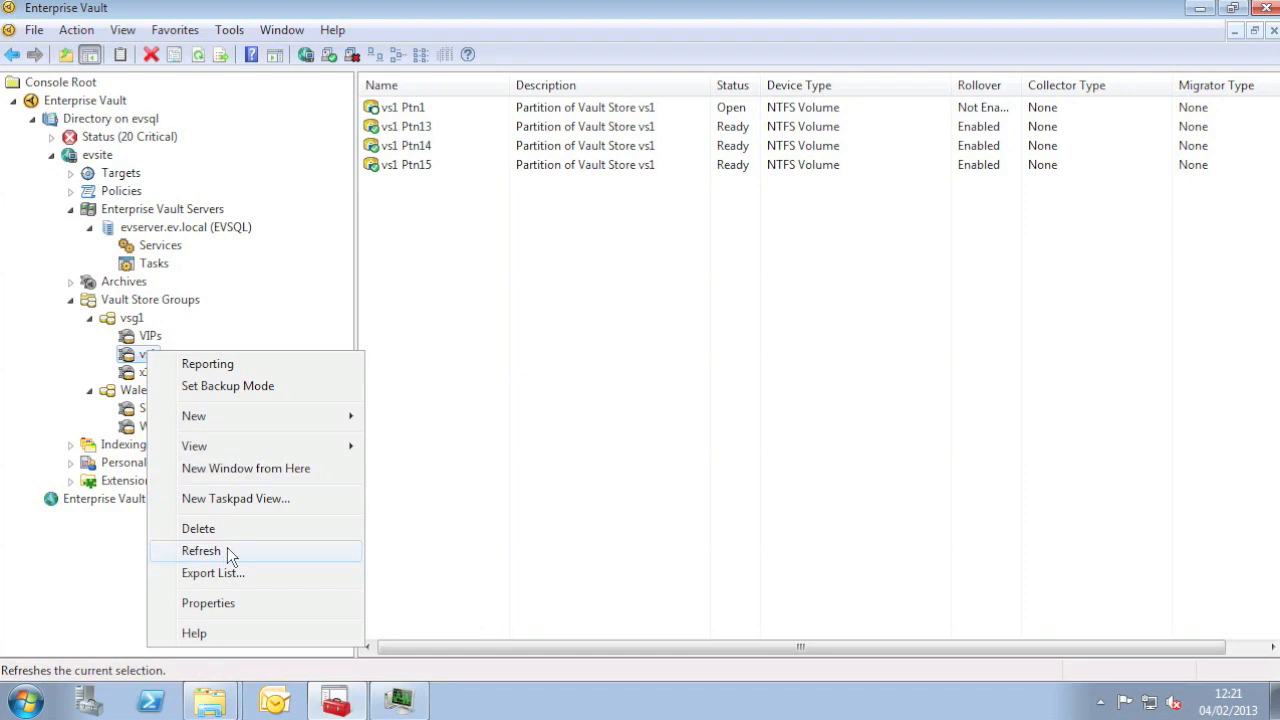
click(233, 607)
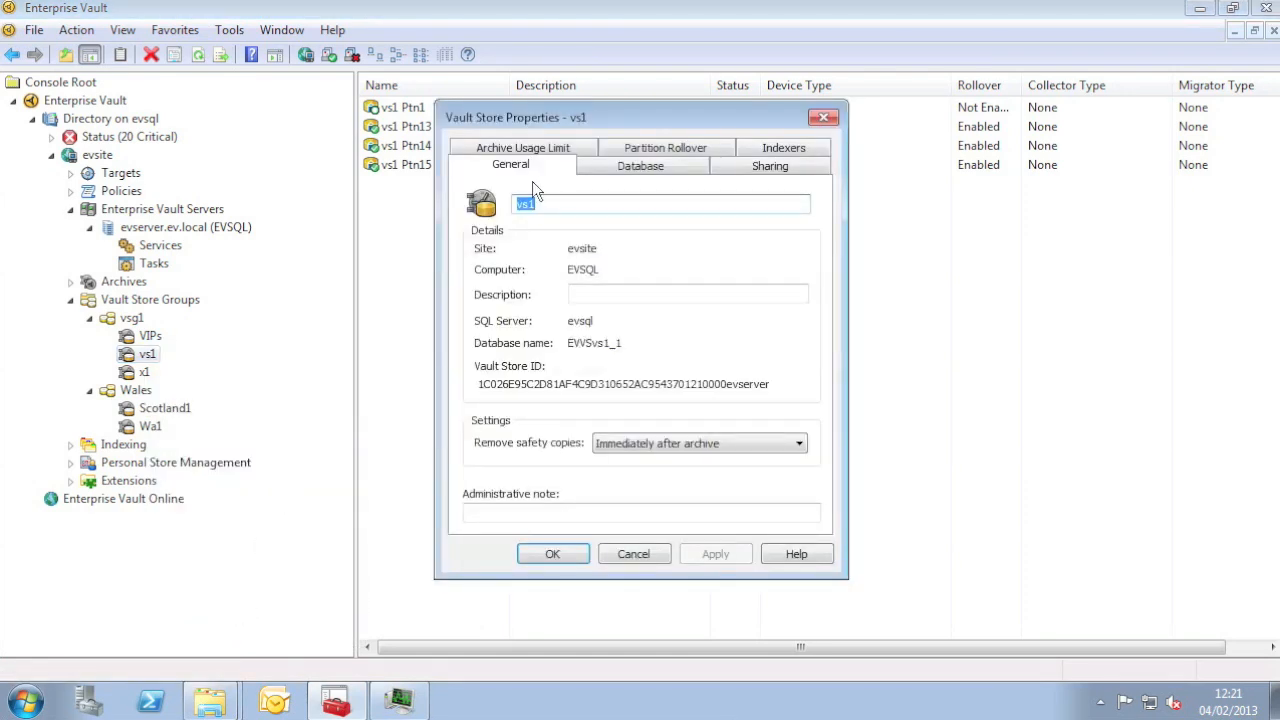
click(607, 150)
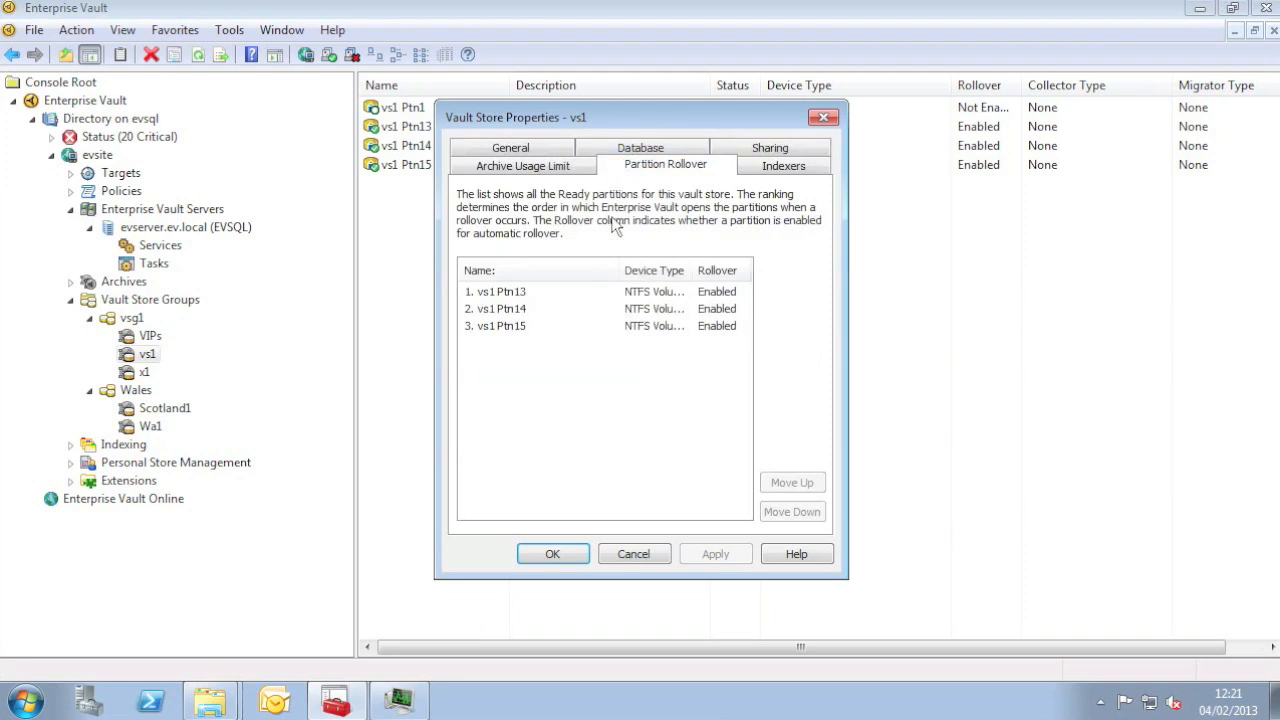
click(631, 330)
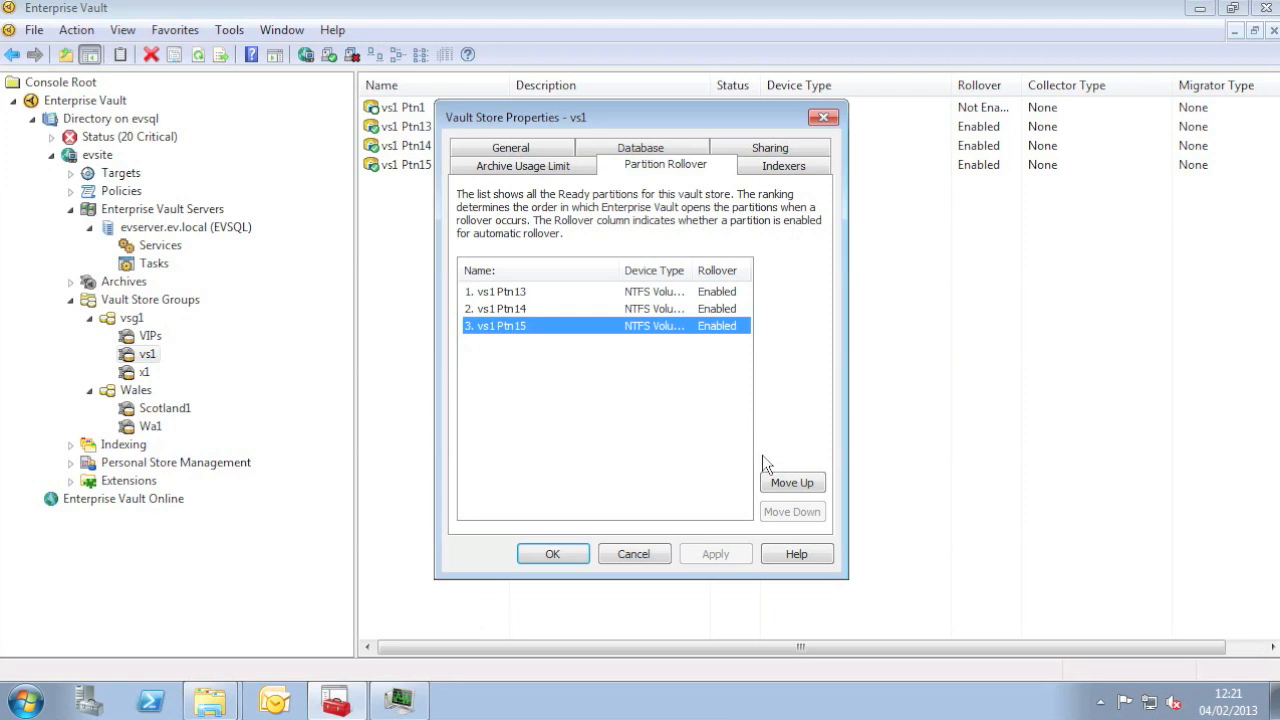
click(776, 476)
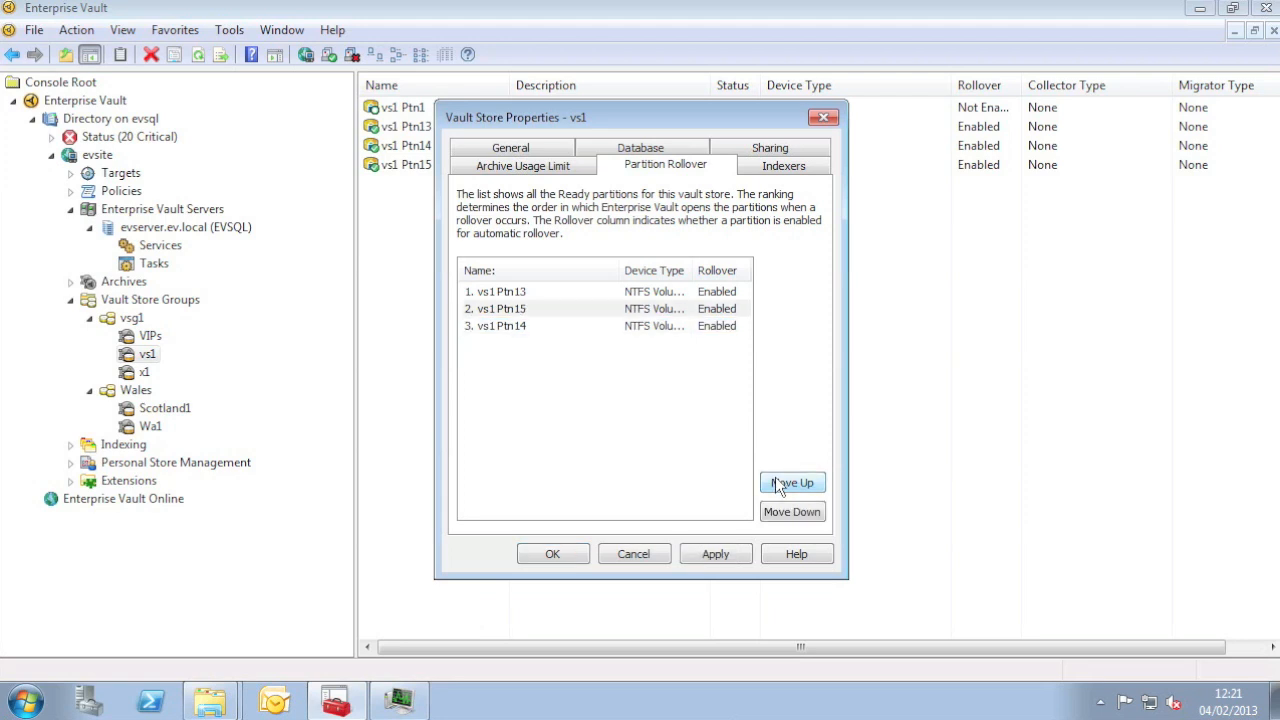
click(634, 554)
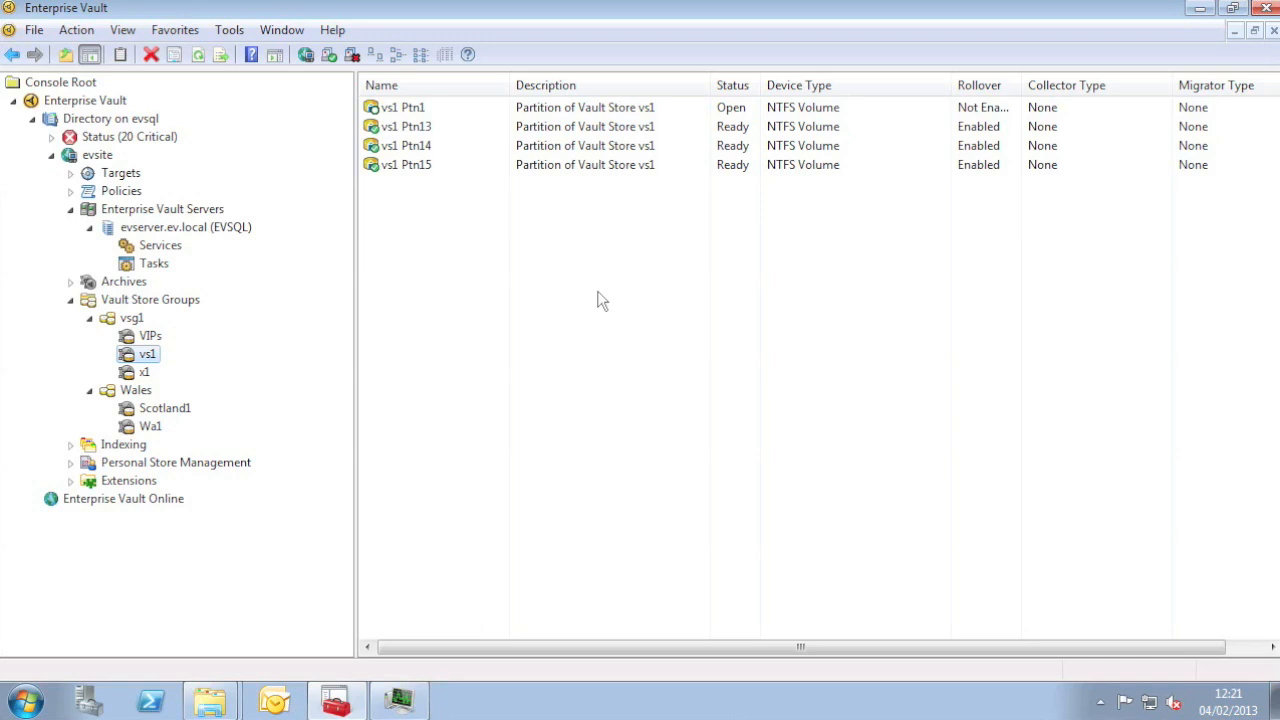
- Try changing the state of partition vs1 Ptn1 to Closed in its properties
right_click(462, 110)
click(478, 125)
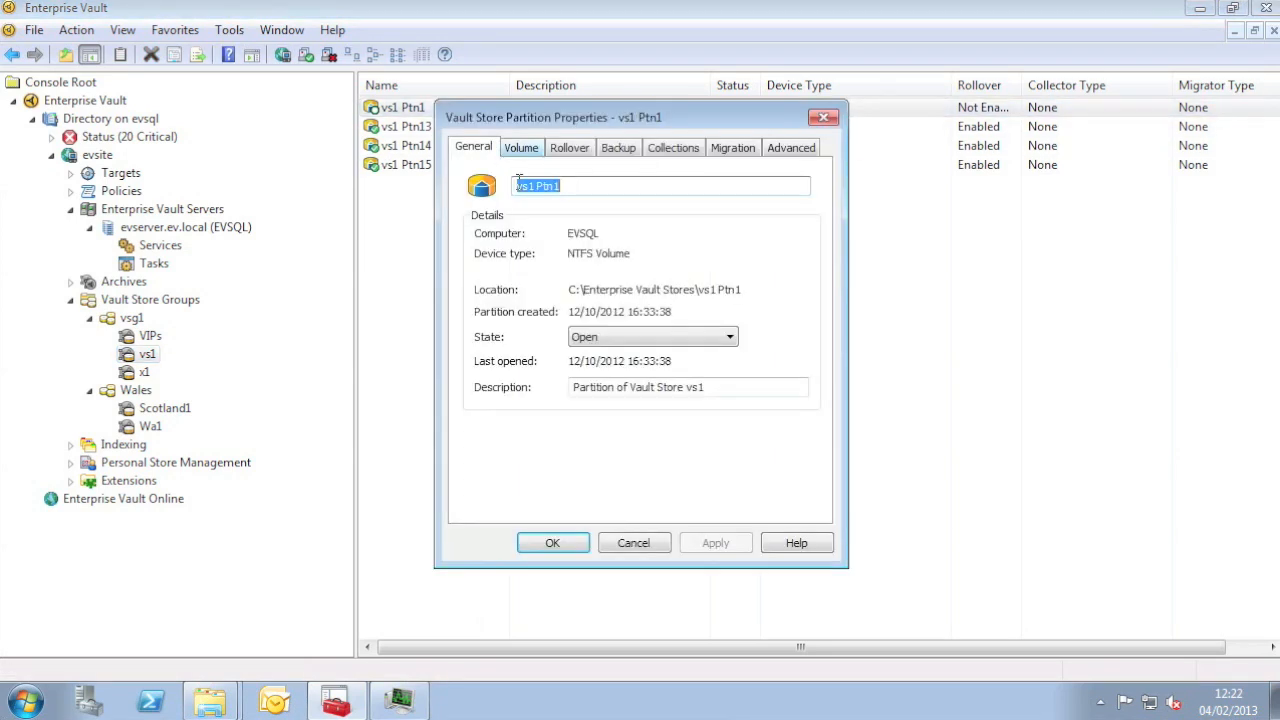
click(618, 337)
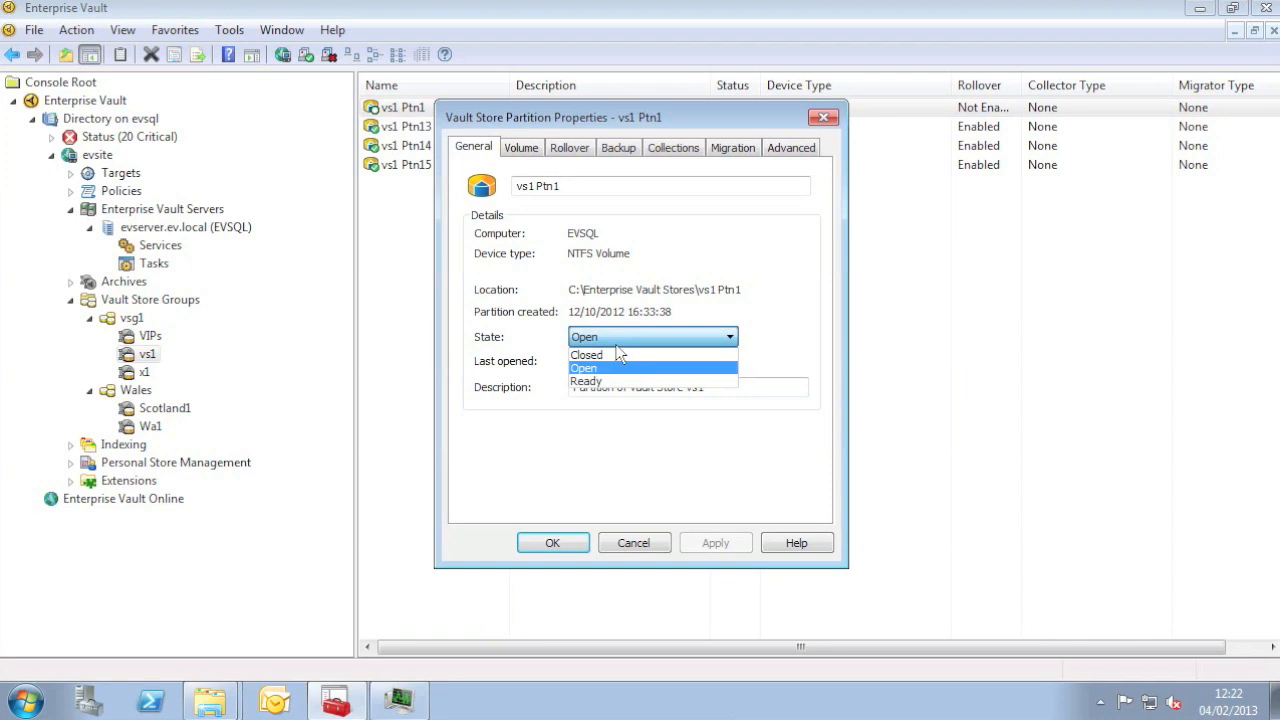
click(617, 360)
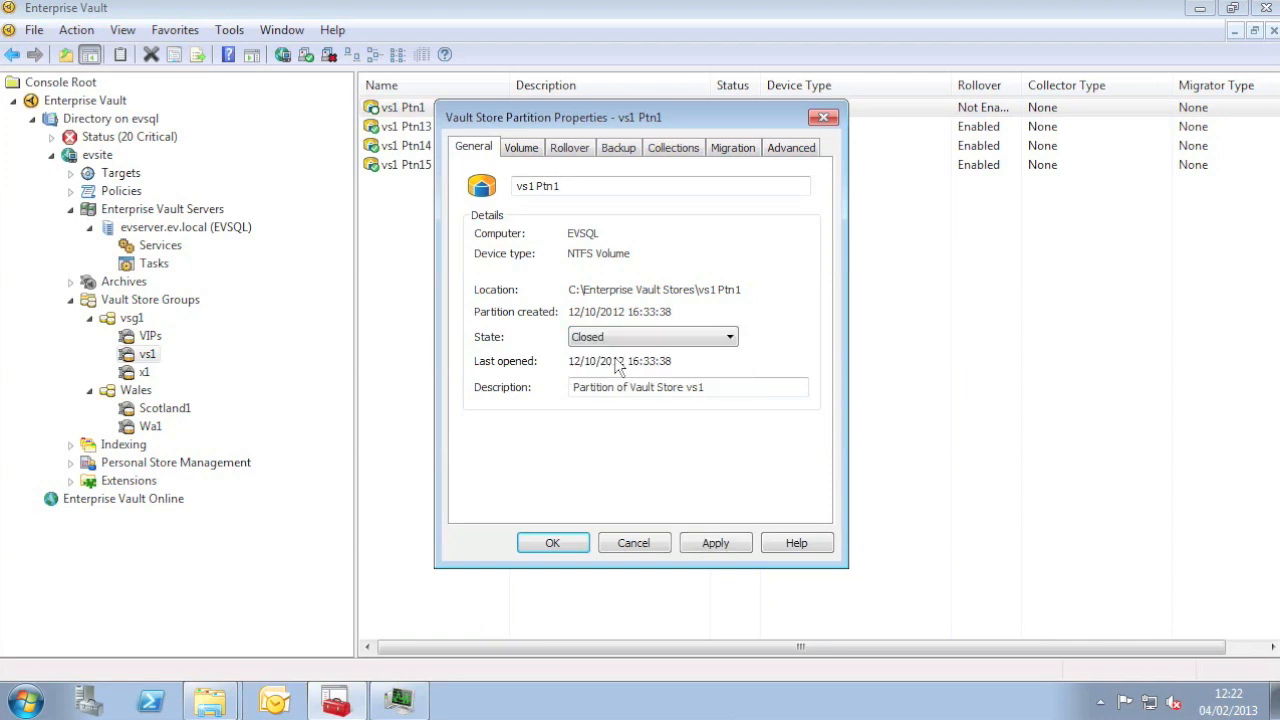
click(632, 542)
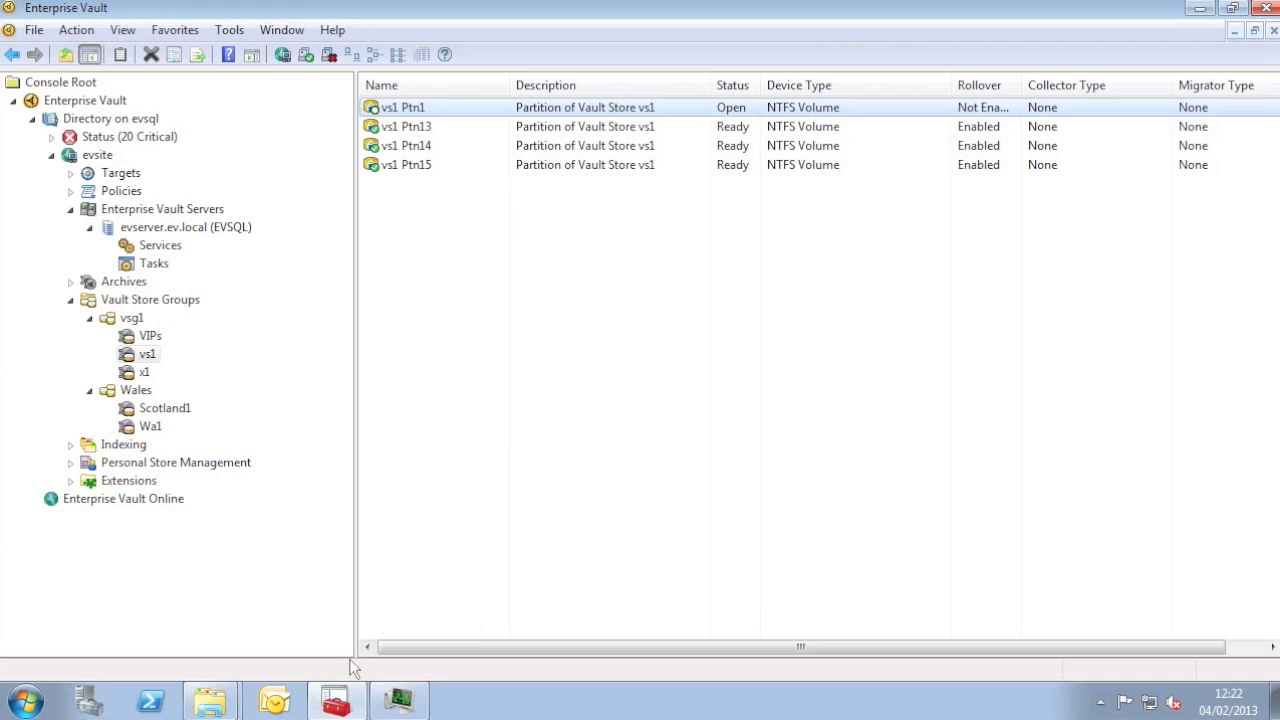
- Open the Enterprise Vault Management Shell and run start-partitionrollover evserver vs1
click(26, 702)
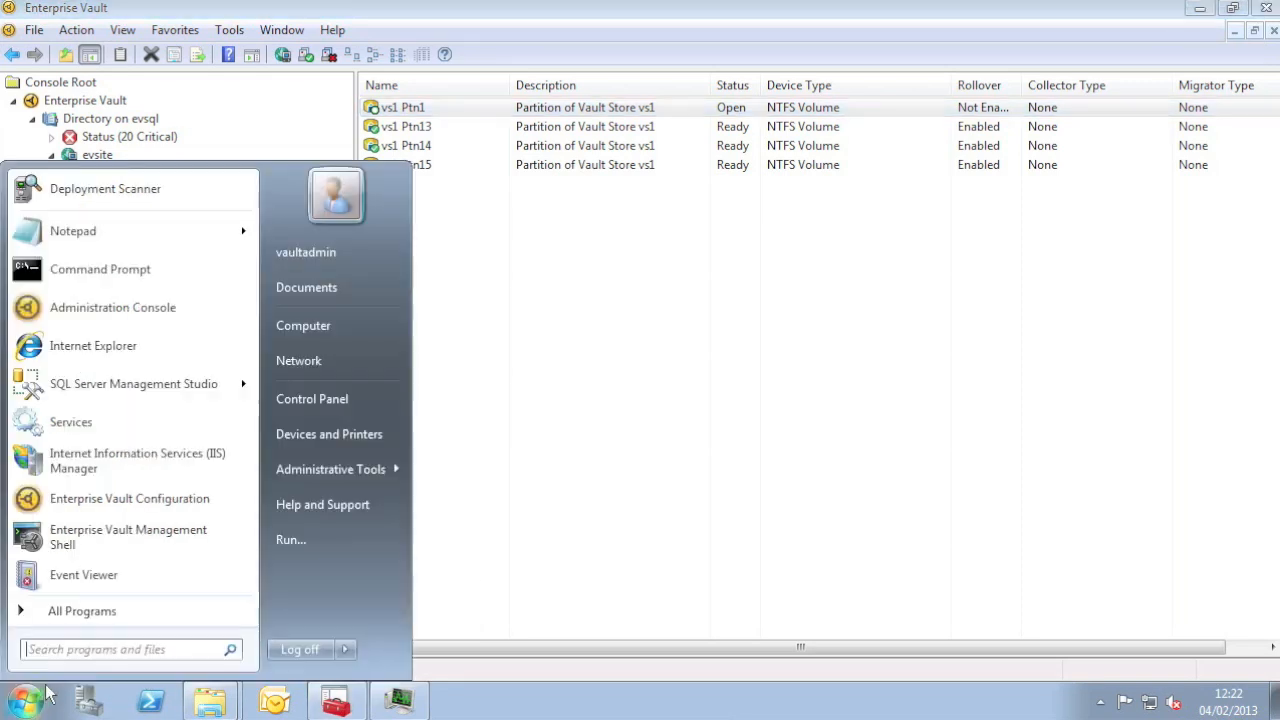
click(110, 540)
text(start-parti)
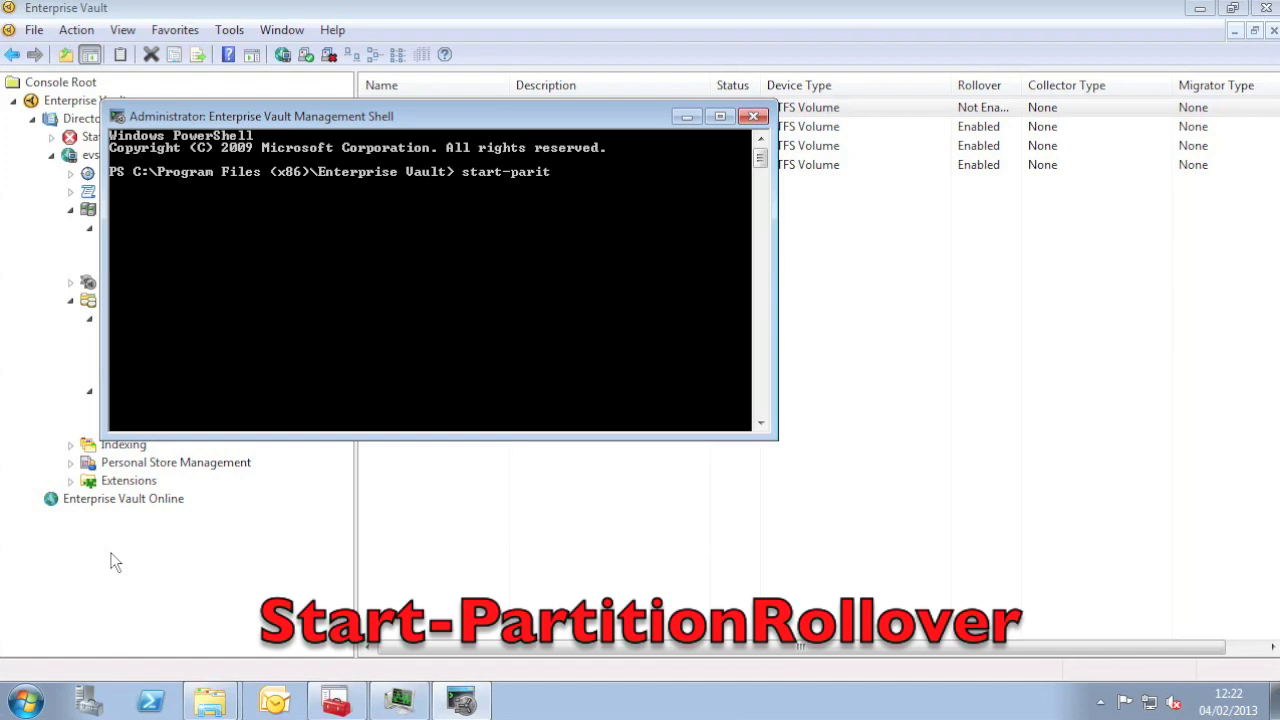
text(tionrollover evserver v)
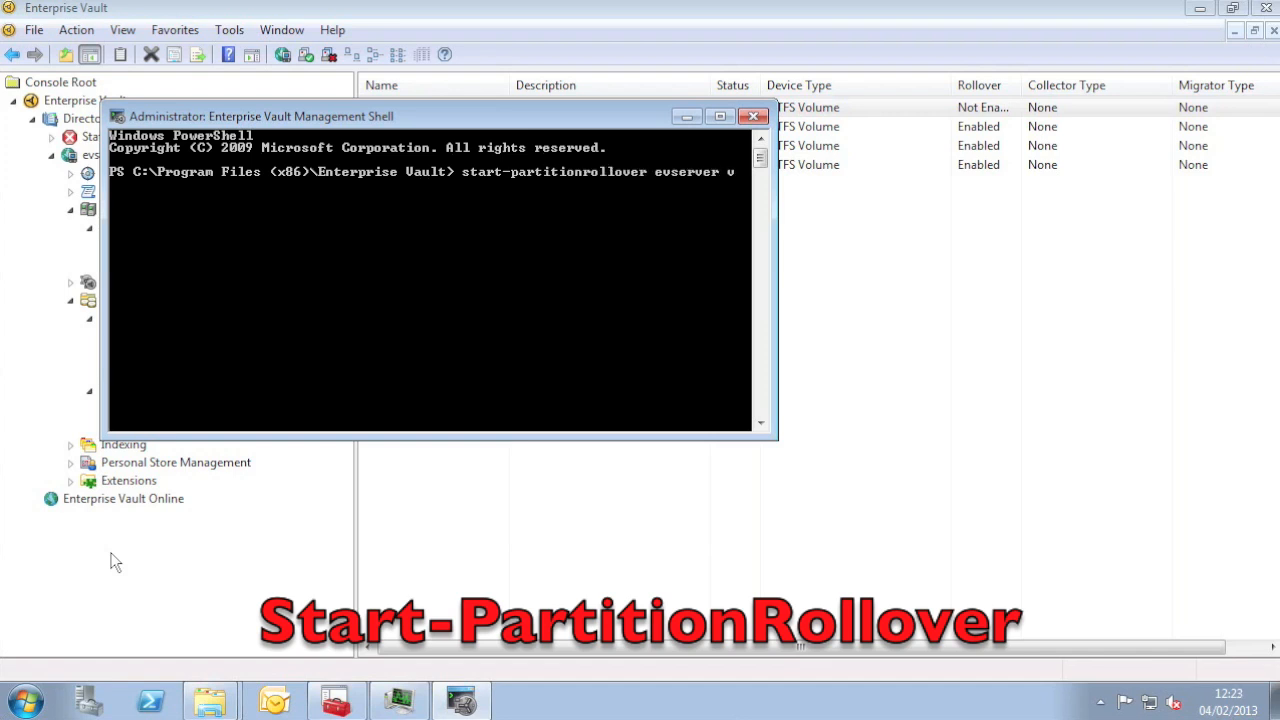
text(s1)
key(Return)
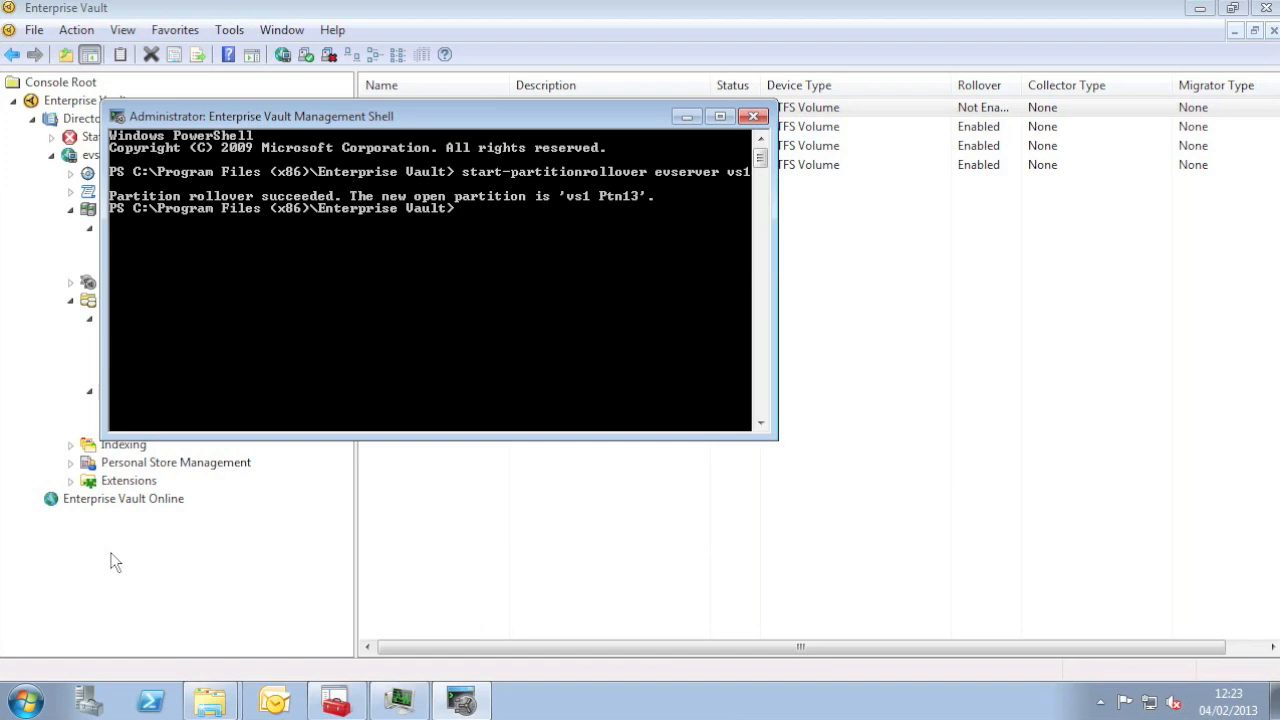
- Switch back to the Administration Console, refresh the vs1 partition list, and check the state of vs1 Ptn1 and vs1 Ptn13
click(749, 485)
right_click(749, 485)
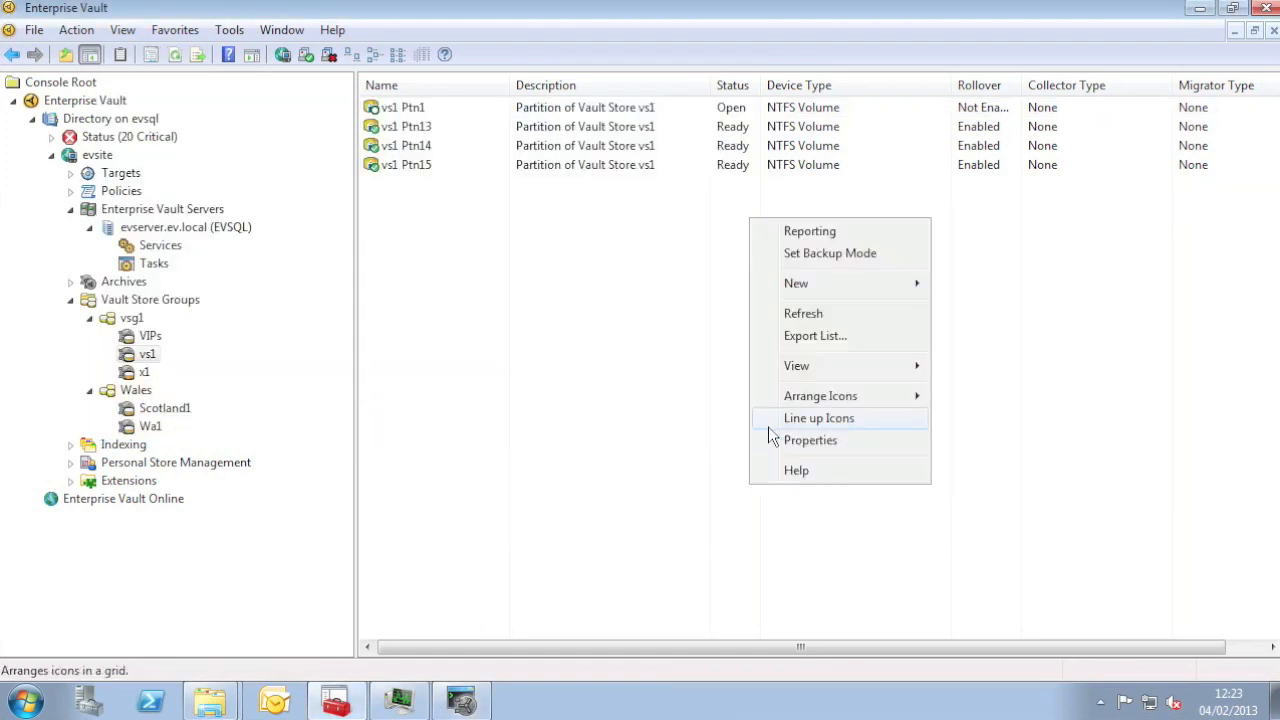
click(792, 314)
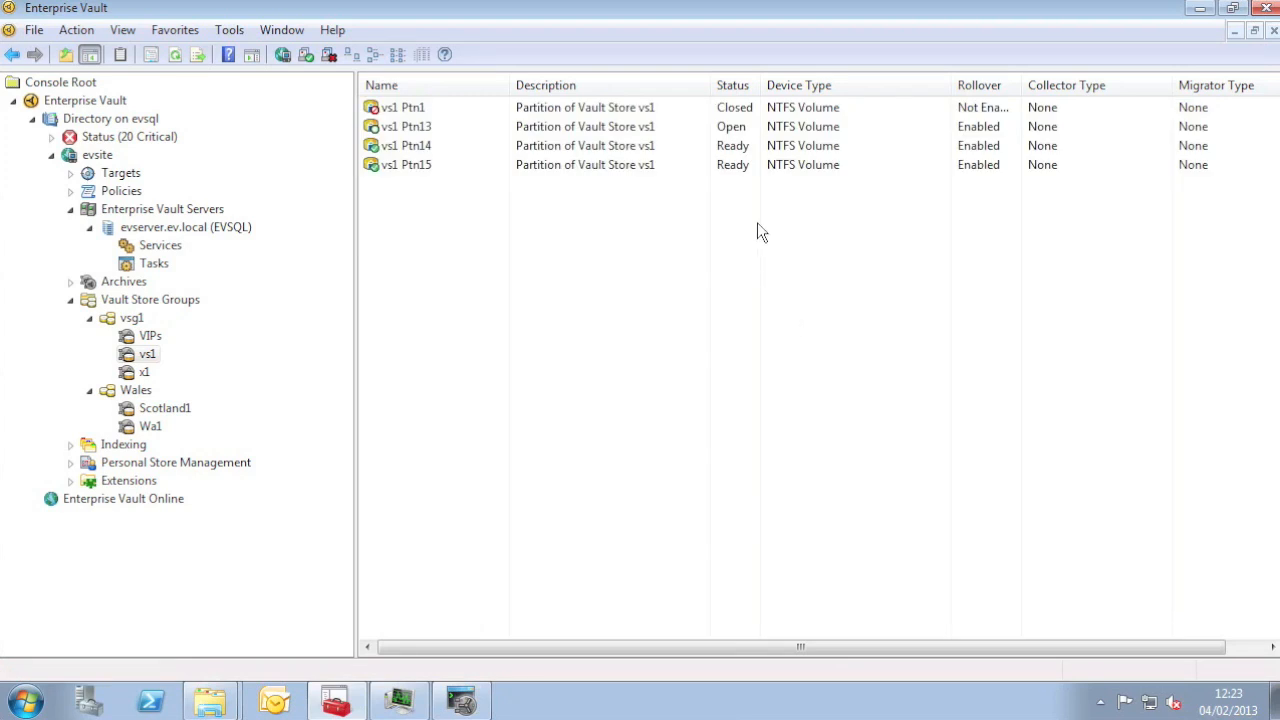
click(732, 108)
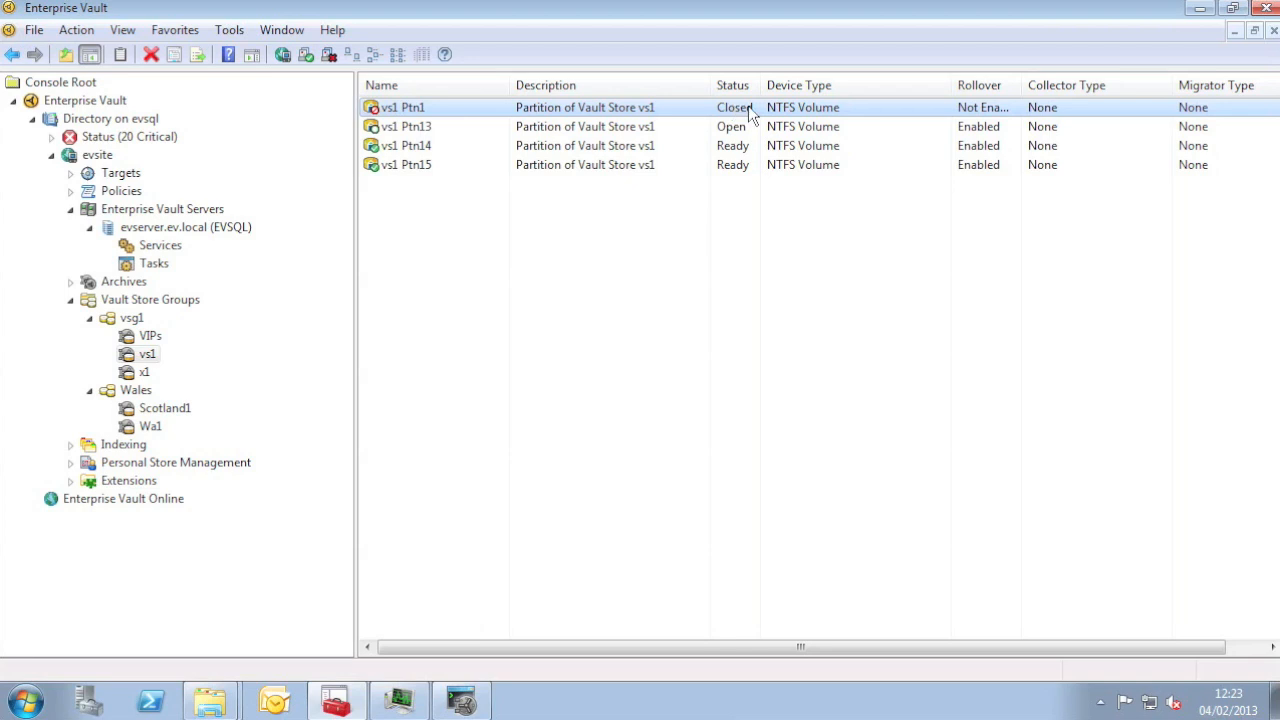
double_click(746, 122)
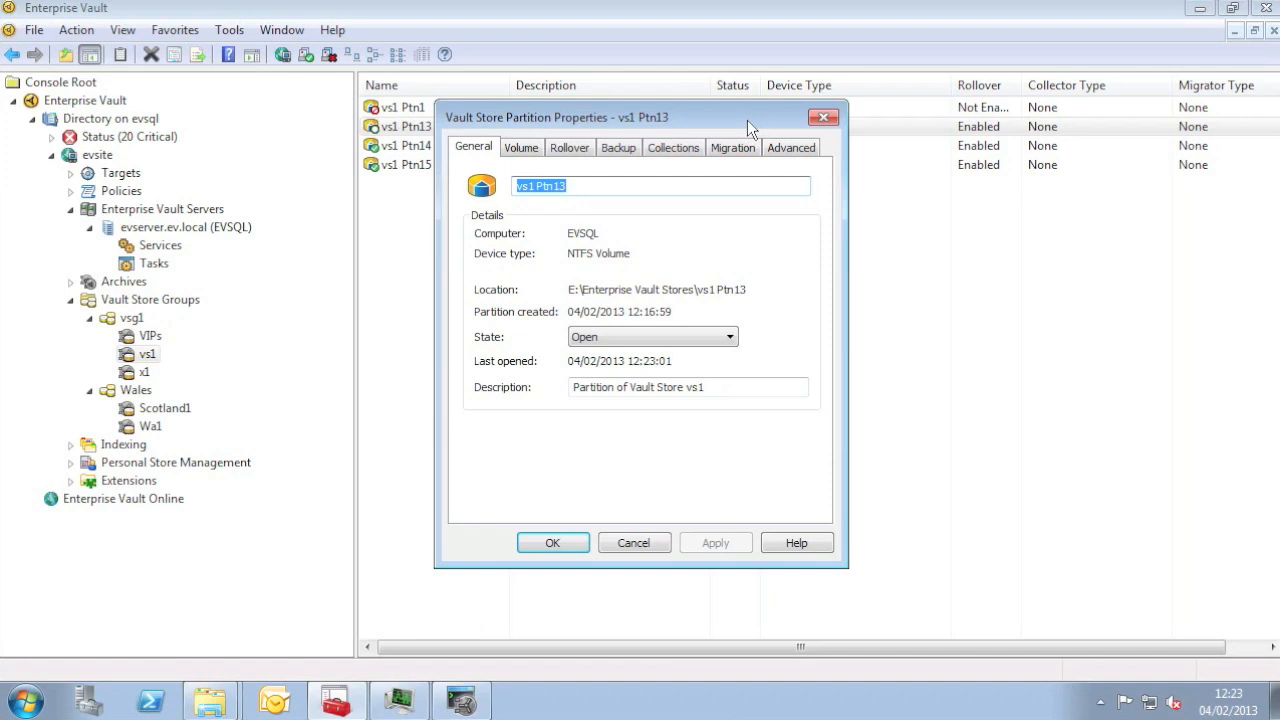
key(Escape)
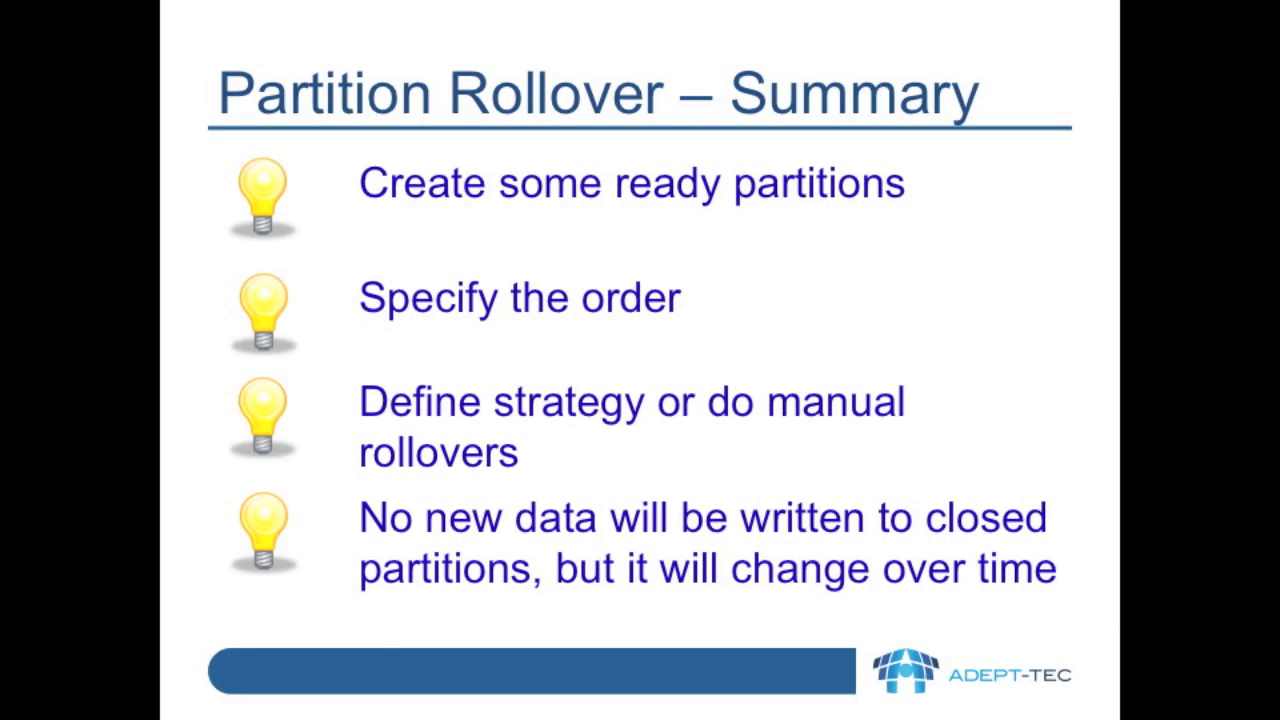